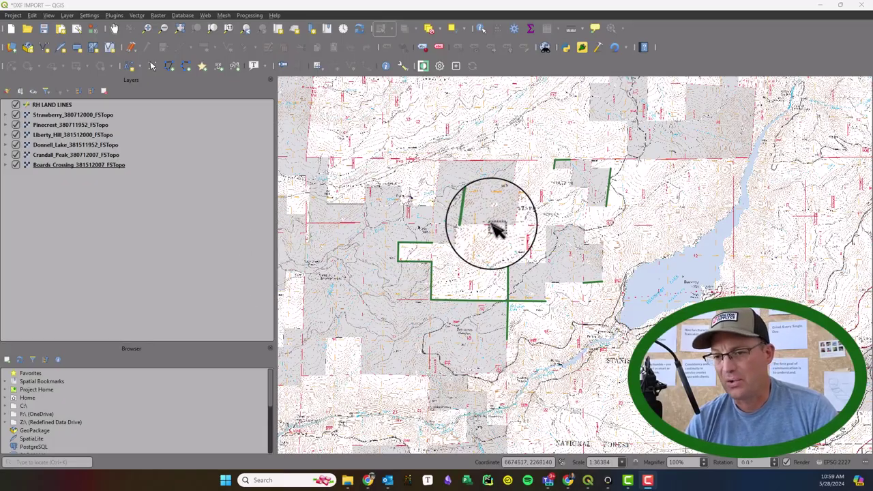
Pan the map to bring the green RH LAND LINES into the centre
left_click_drag(576, 290, 554, 306)
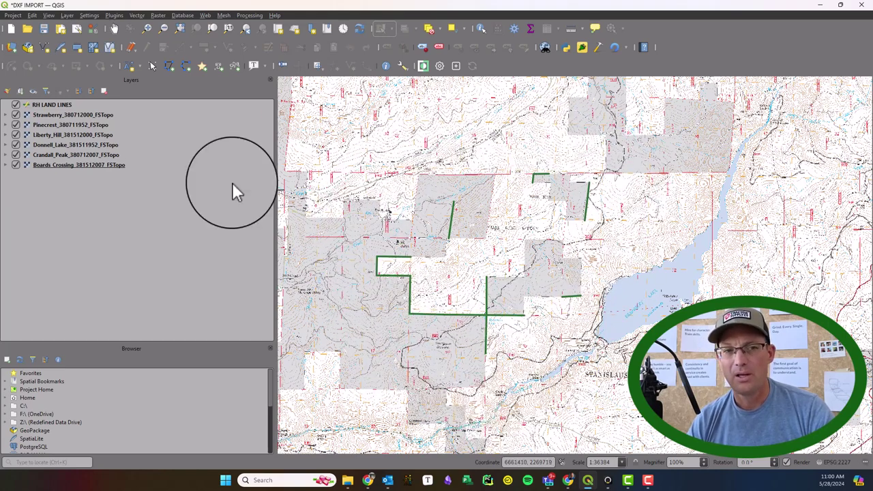
Switch off editing on the RH LAND LINES layer
right_click(65, 105)
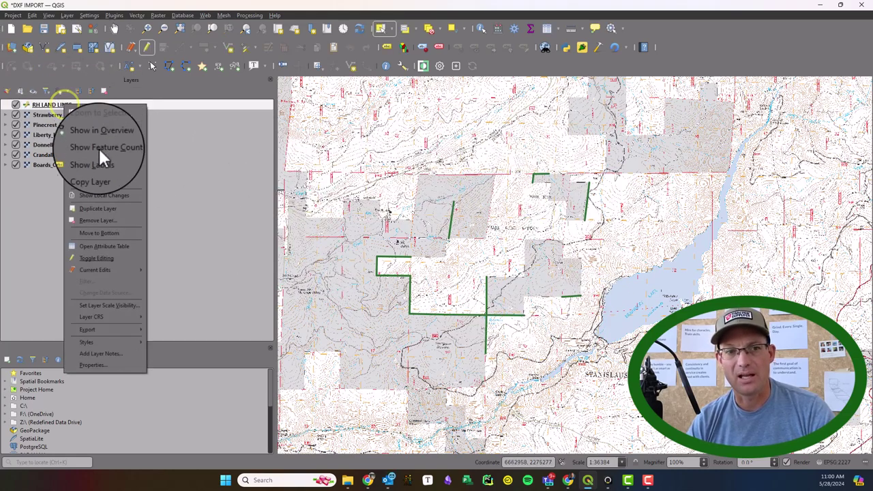
left_click(112, 258)
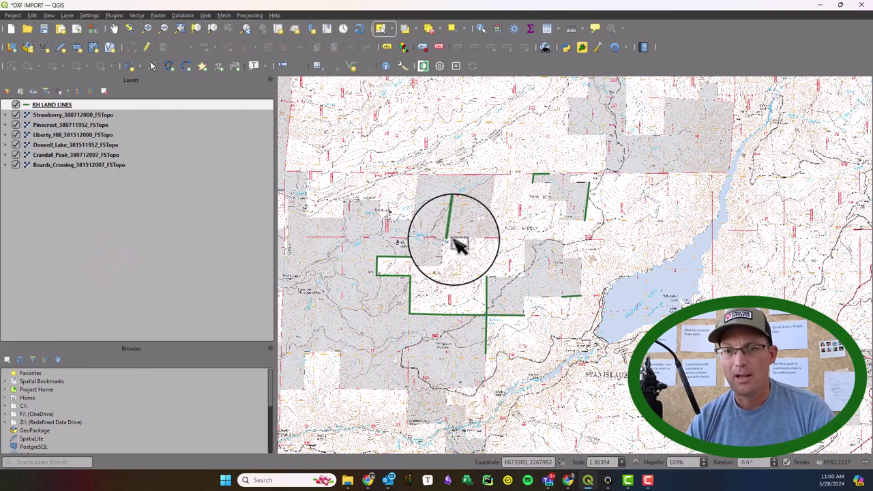
scroll(446, 270, "up", 1)
Zoom to section 9's boundary and check the empty PLSS Type cells in the attribute table
left_click_drag(446, 270, 517, 360)
scroll(517, 360, "up", 1)
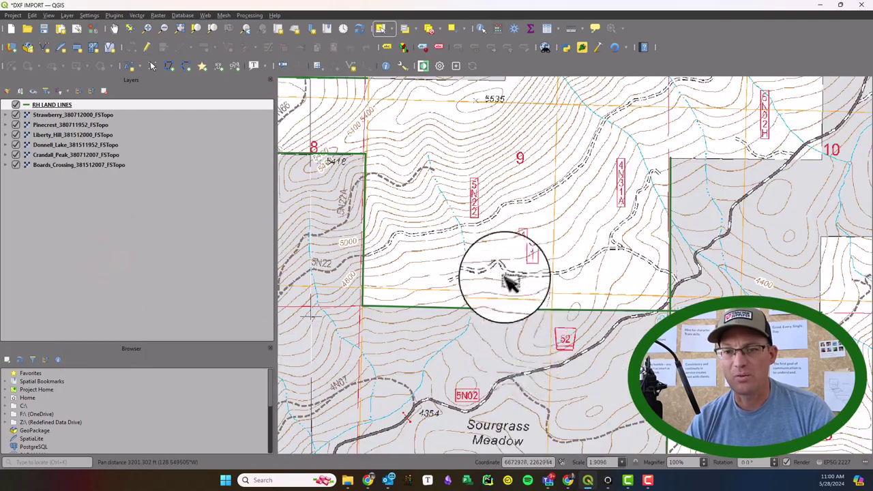
left_click_drag(503, 279, 477, 253)
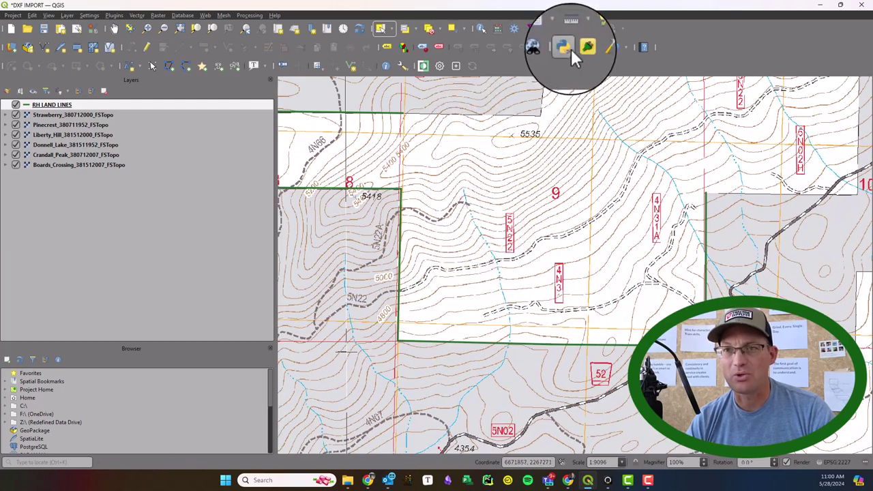
left_click(549, 31)
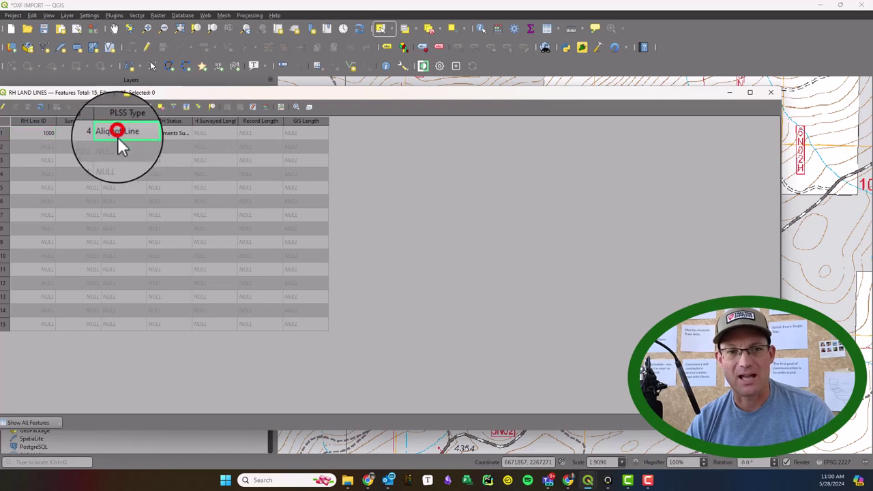
left_click(115, 169)
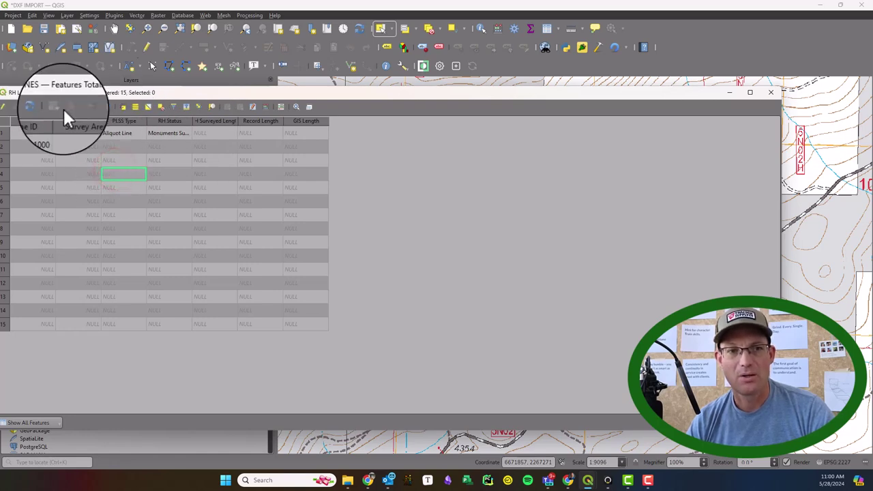
left_click(775, 93)
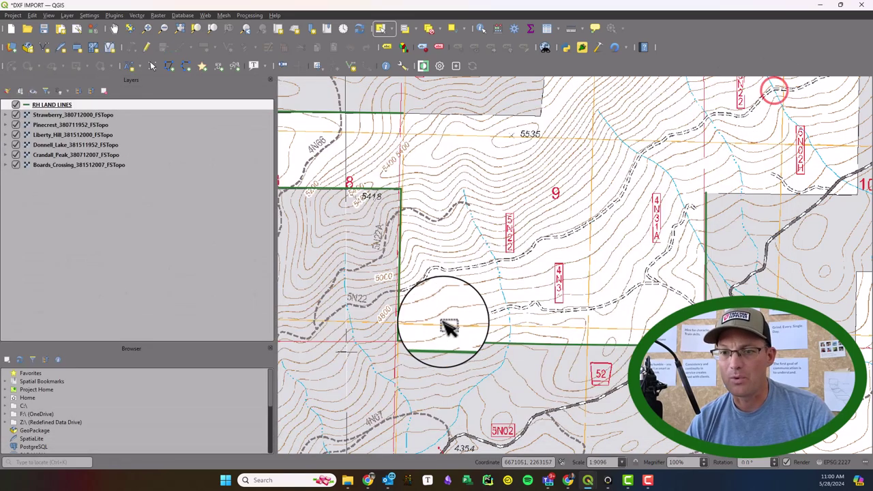
scroll(750, 191, "down", 2)
scroll(651, 230, "up", 2)
left_click_drag(651, 231, 652, 312)
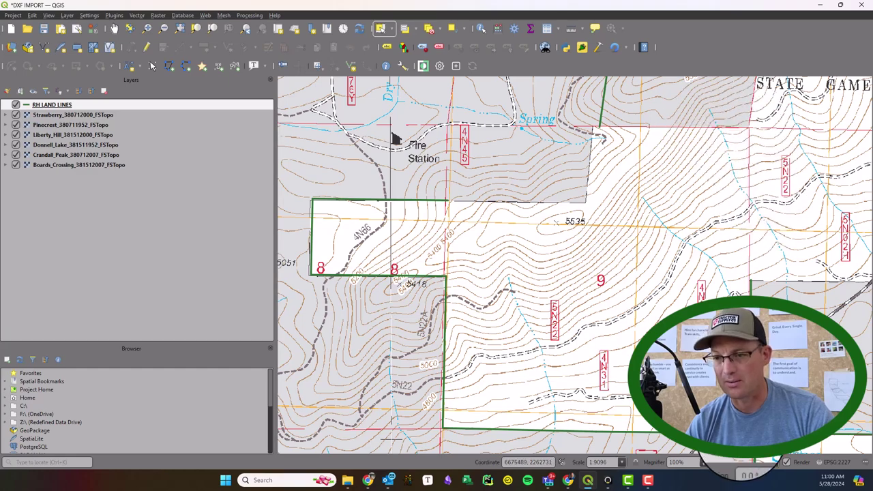
left_click_drag(462, 419, 454, 364)
left_click(735, 292)
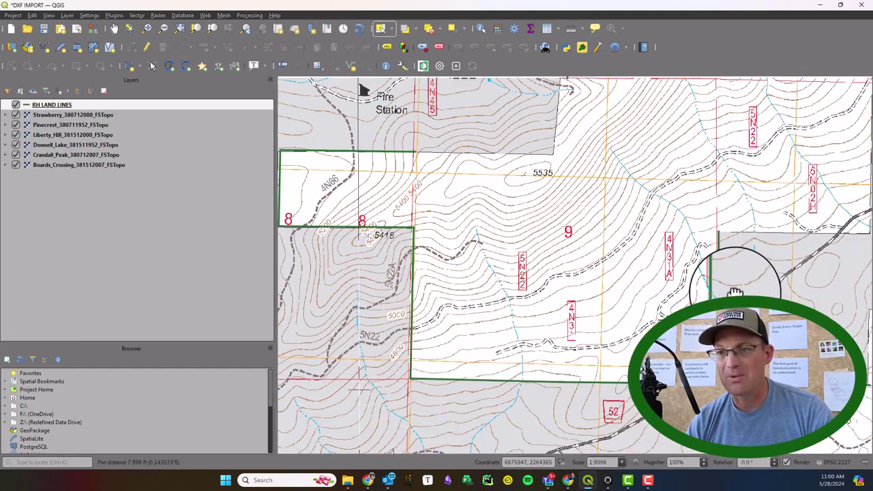
left_click_drag(735, 291, 750, 152)
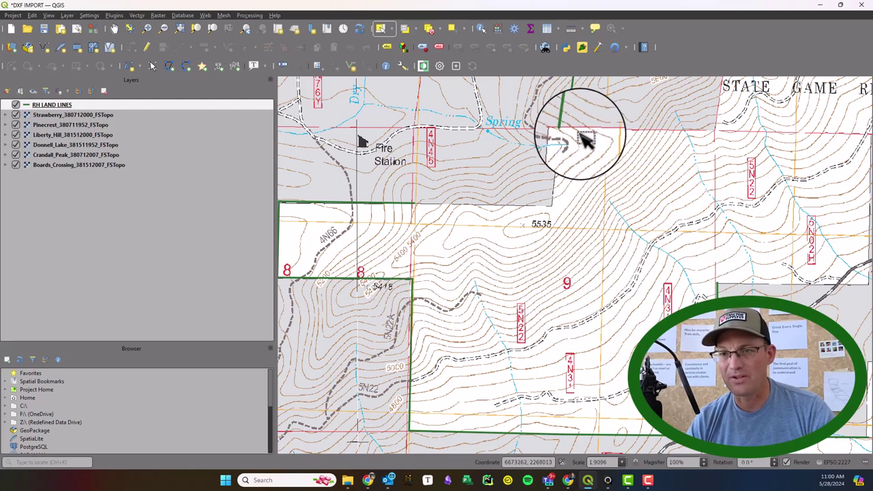
left_click_drag(501, 317, 705, 253)
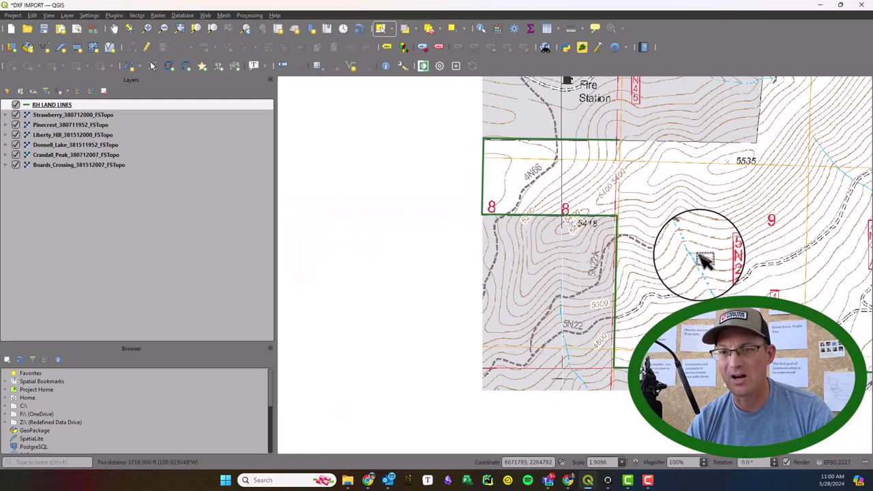
left_click_drag(641, 219, 600, 259)
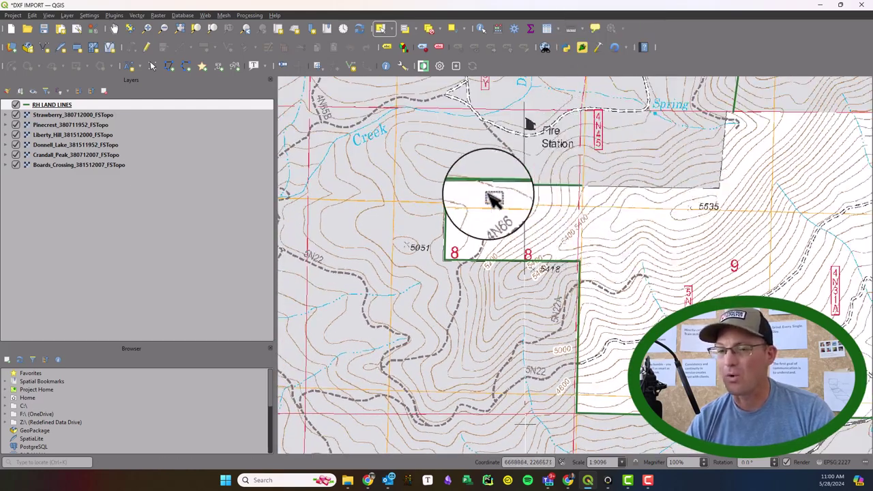
left_click_drag(590, 350, 595, 320)
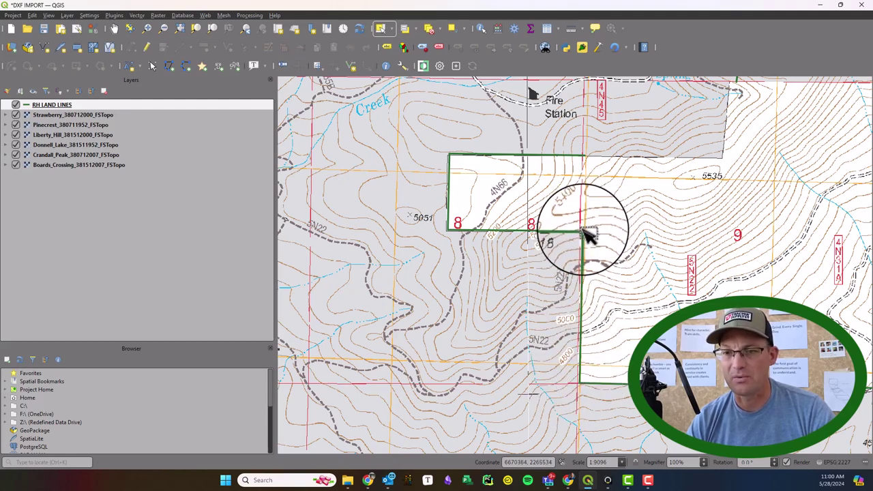
scroll(588, 235, "up", 3)
scroll(594, 208, "down", 3)
left_click_drag(600, 243, 560, 272)
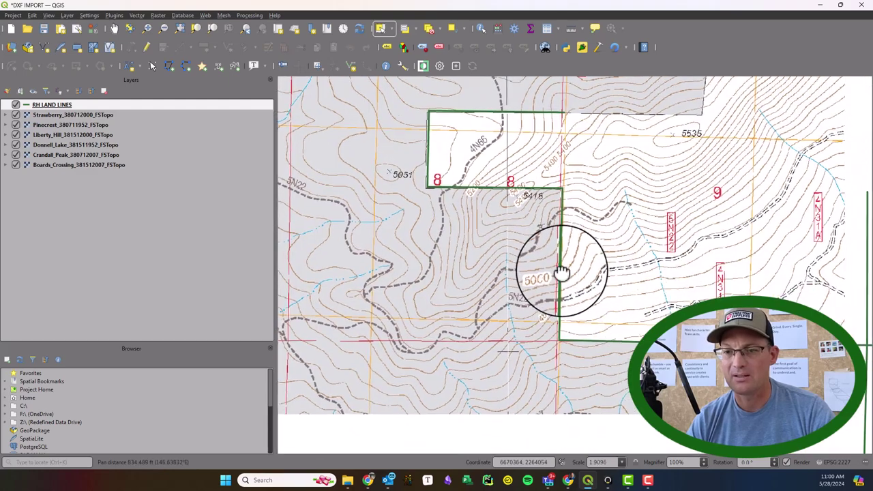
scroll(561, 272, "up", 4)
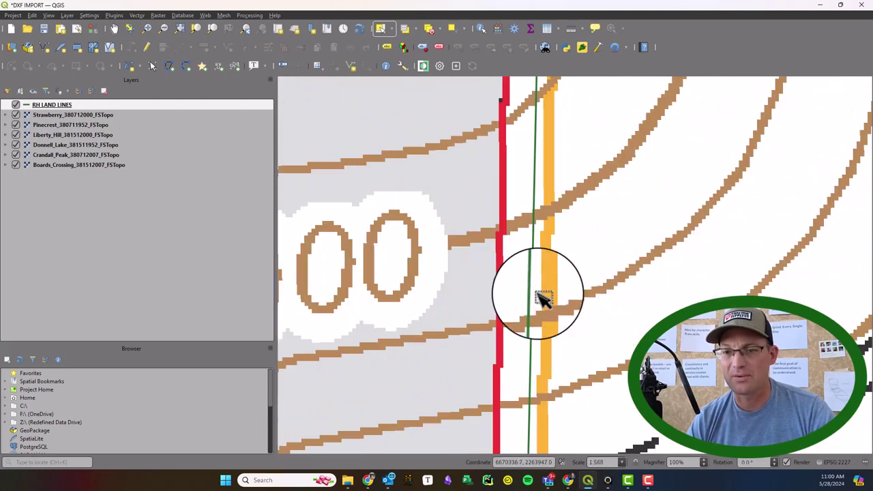
scroll(544, 299, "down", 1)
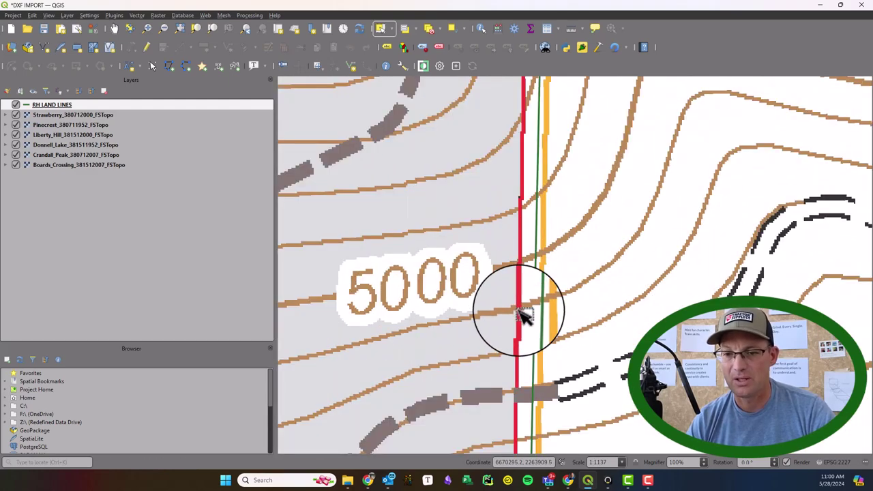
scroll(522, 315, "down", 2)
mouse_move(546, 334)
left_mouse_down()
mouse_move(530, 288)
mouse_move(542, 339)
left_mouse_up()
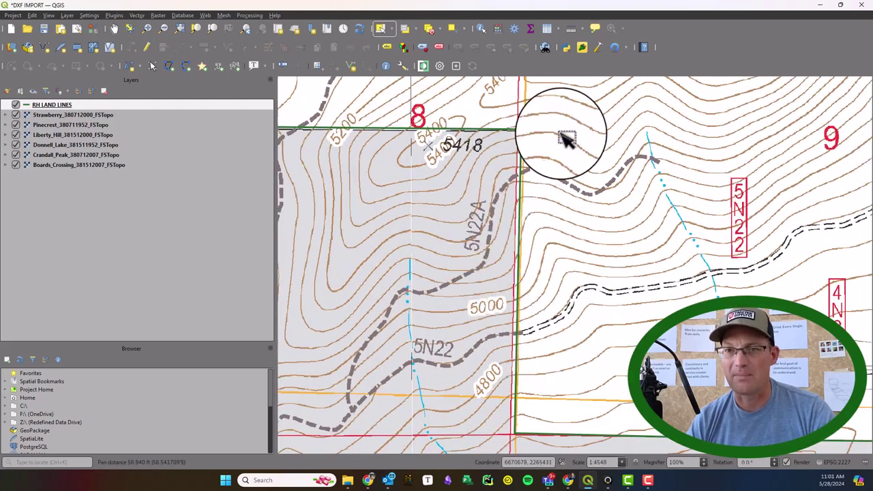
Inspect the section line's all-NULL attributes without saving, then re-enable editing on RH LAND LINES
left_click(480, 28)
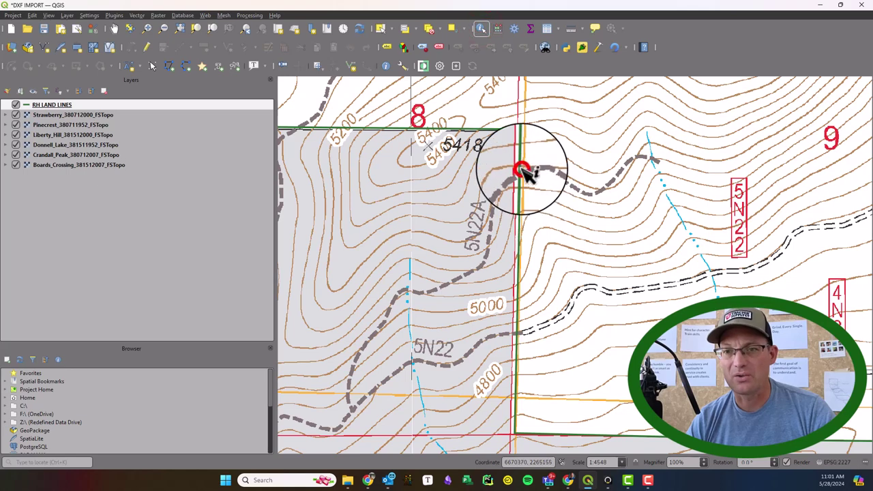
left_click(522, 171)
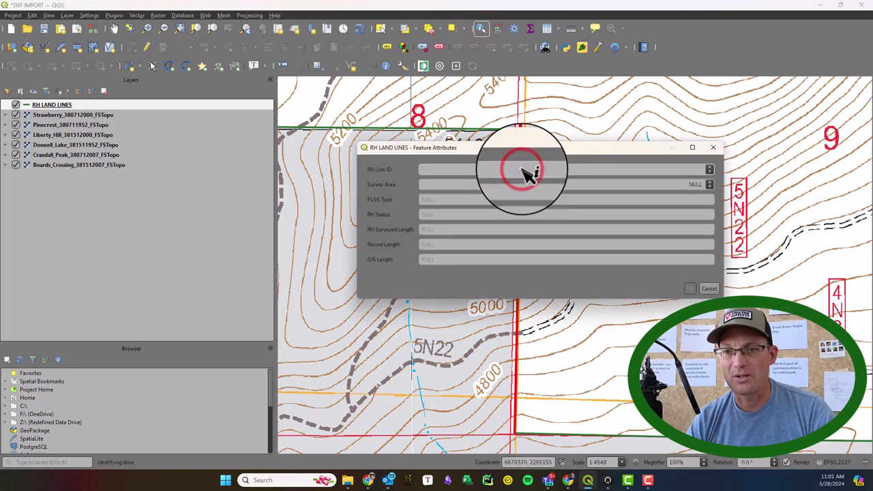
left_click(454, 195)
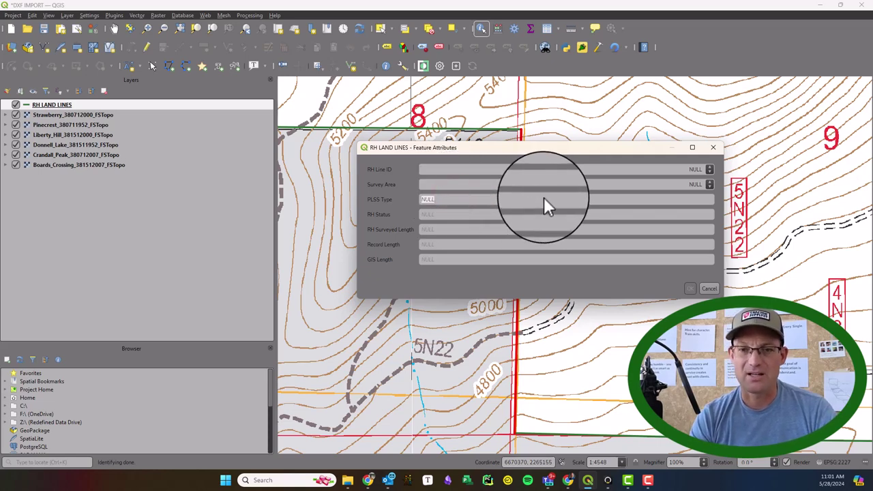
left_click(486, 198)
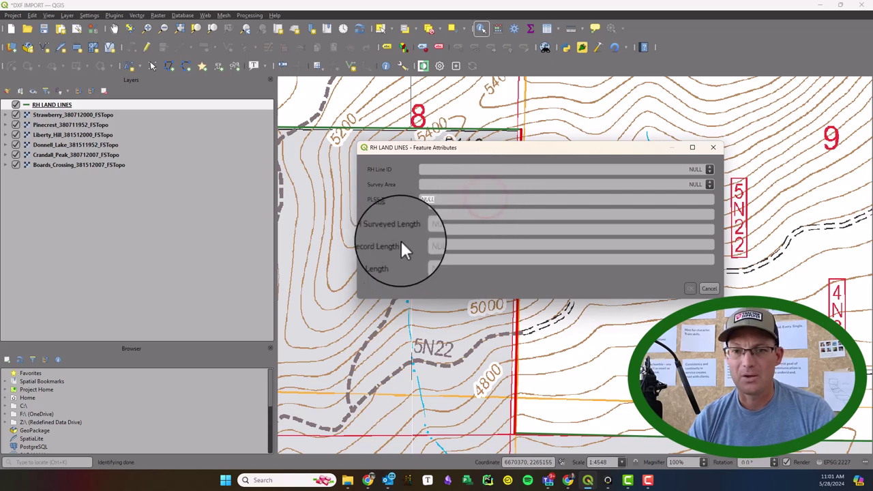
left_click(709, 288)
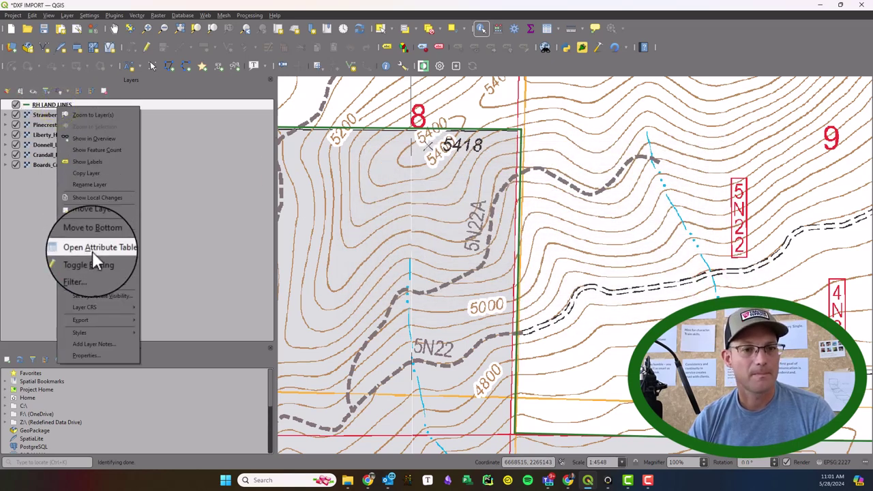
left_click(93, 257)
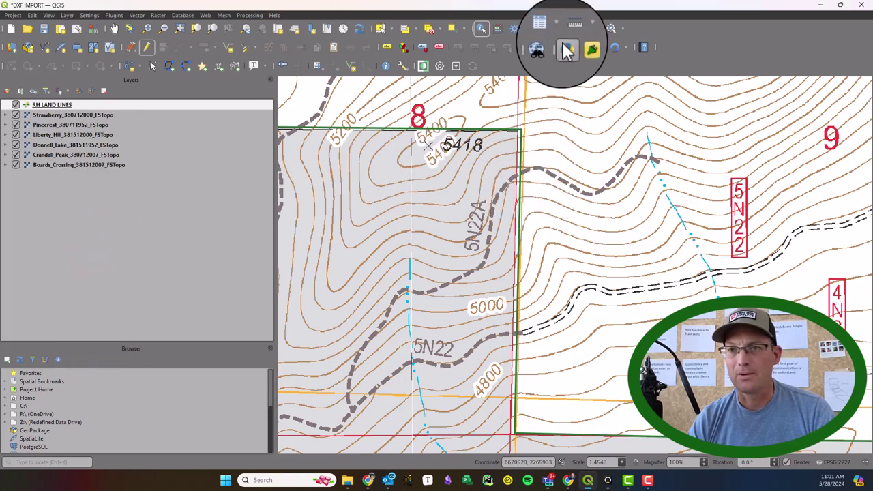
Set the east section line's PLSS Type to Section Line and RH Status to Surveyed
left_click(522, 178)
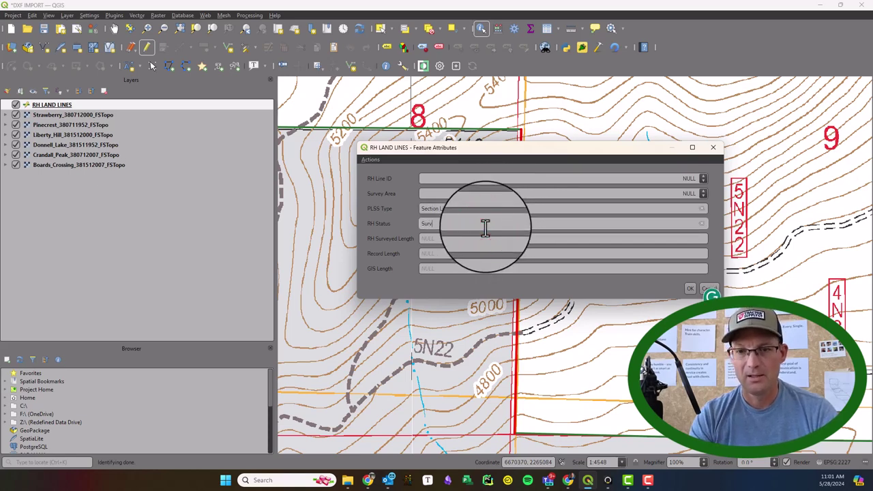
left_click(485, 235)
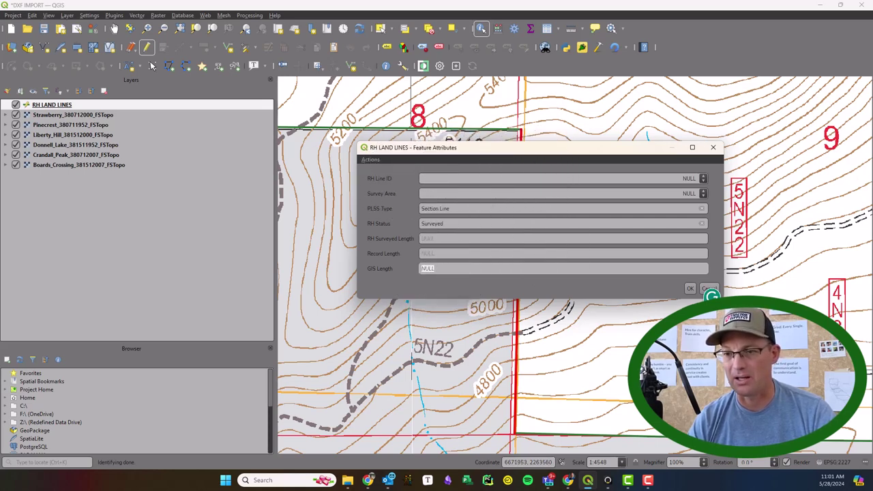
left_click(689, 287)
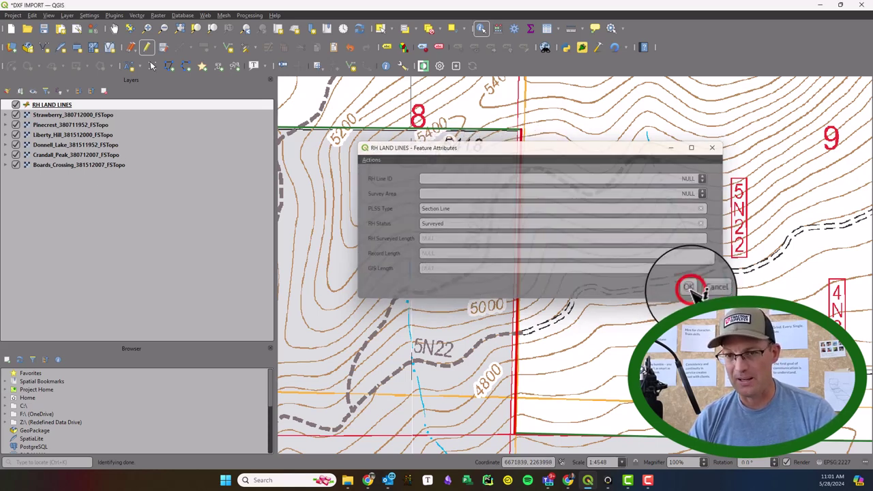
scroll(473, 185, "down", 2)
left_click_drag(461, 195, 566, 292)
scroll(504, 299, "up", 1)
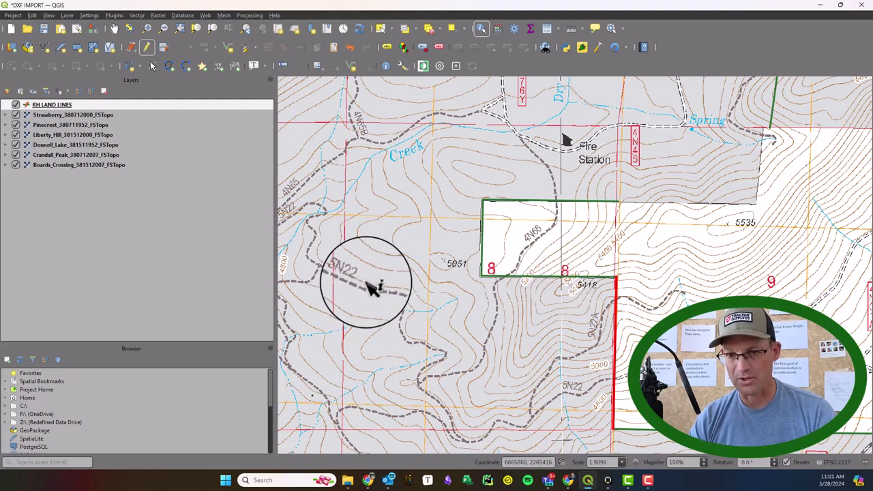
Attribute a section 8 boundary line as a Surveyed Quarter Section Line
left_click(540, 275)
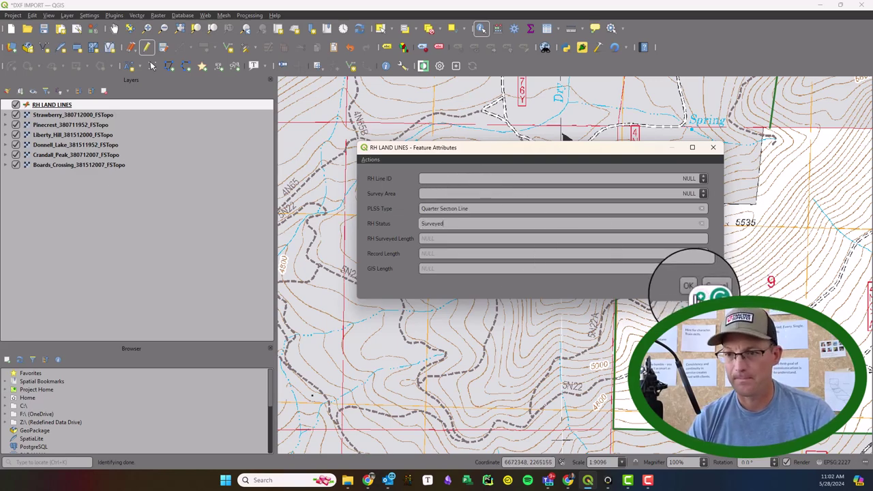
left_click(688, 286)
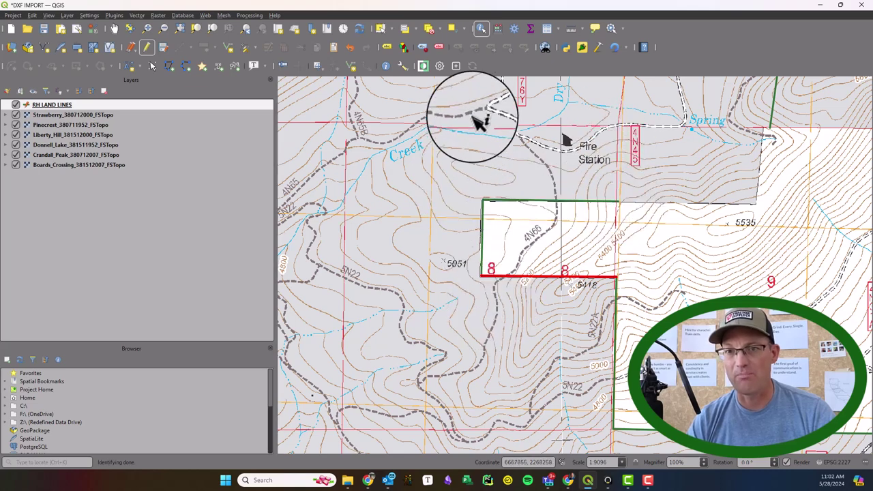
left_click(485, 232)
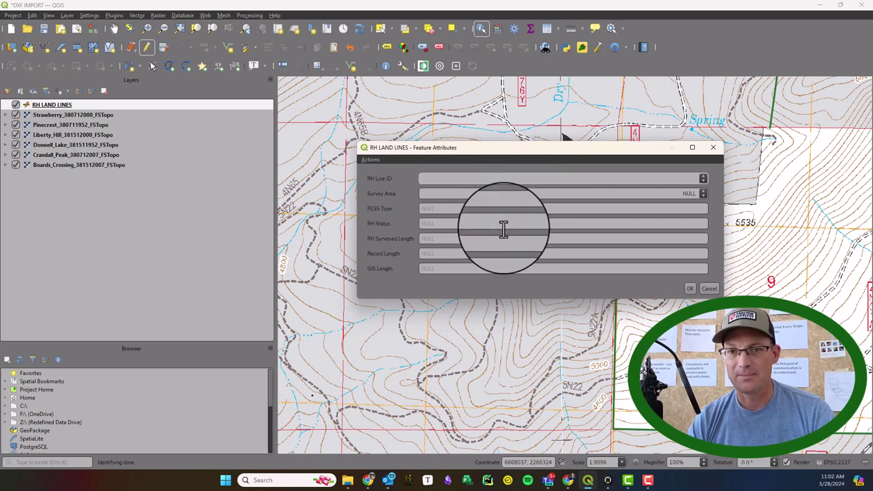
left_click(503, 209)
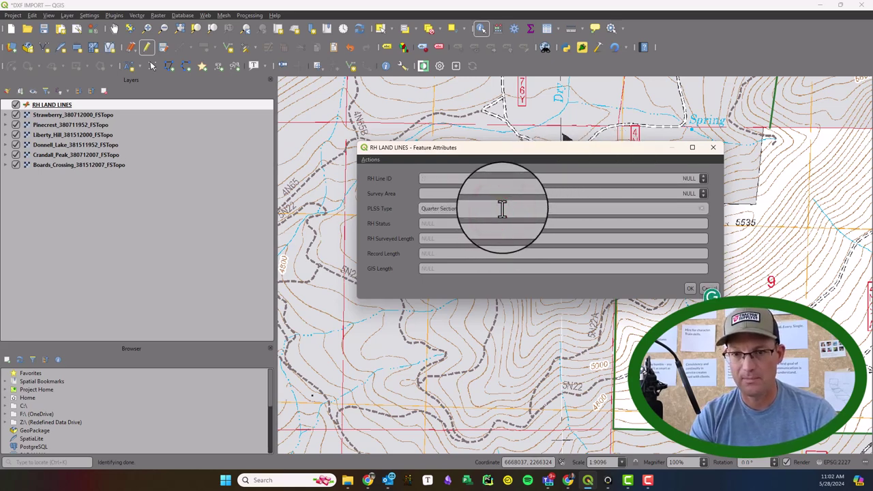
type("Quarter Section Line")
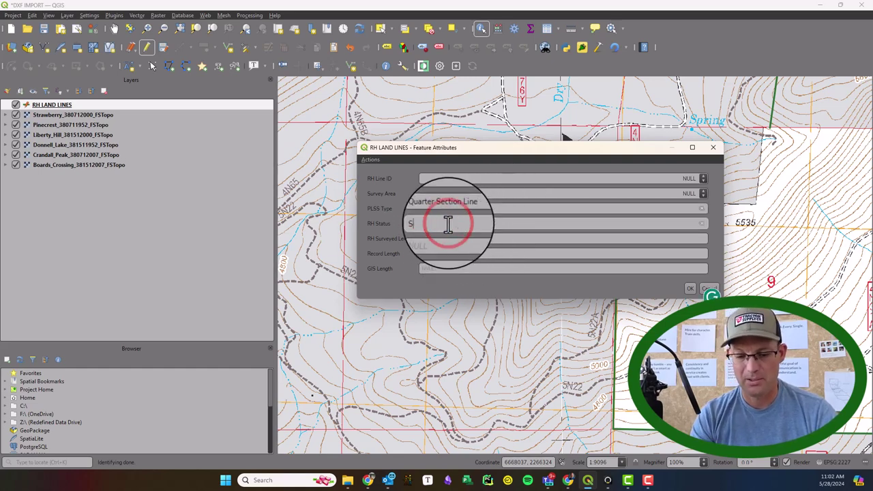
left_click(448, 225)
type("Surveyed")
left_click(690, 288)
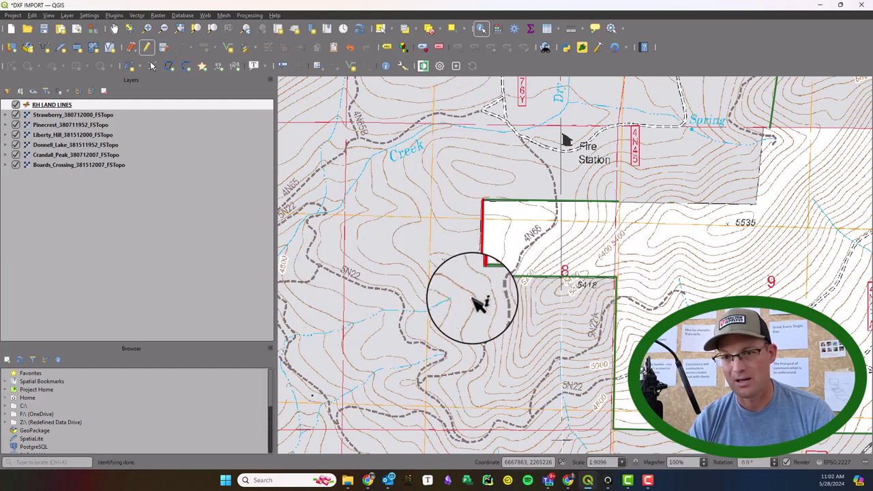
Digitize a line along the parcel's northern edge and attribute it as a Surveyed Aliquot Line
right_click(594, 198)
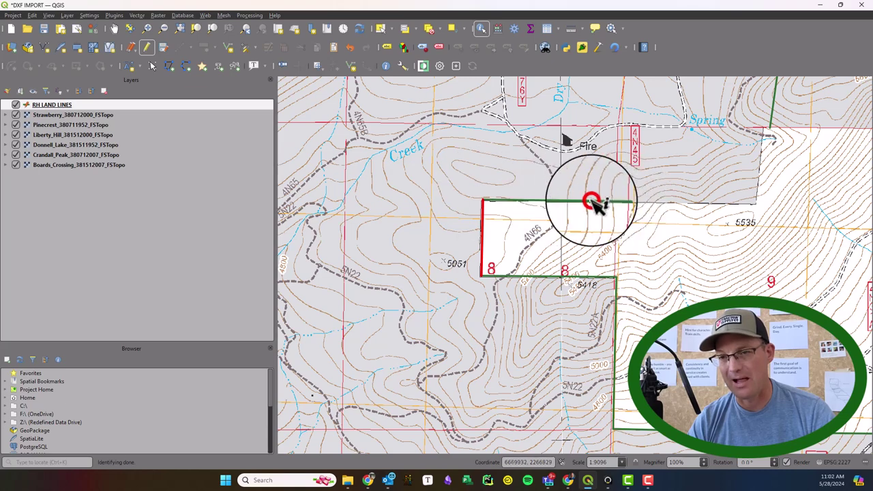
left_click(450, 208)
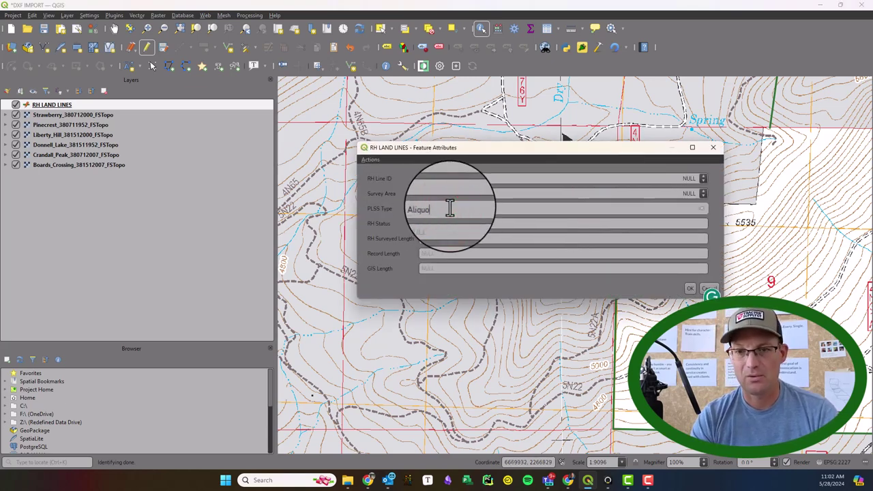
left_click(440, 225)
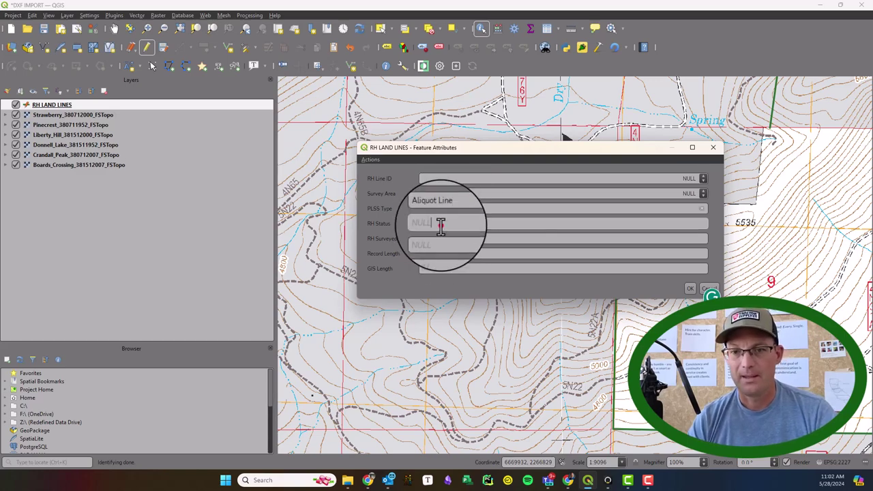
type("Surveyed")
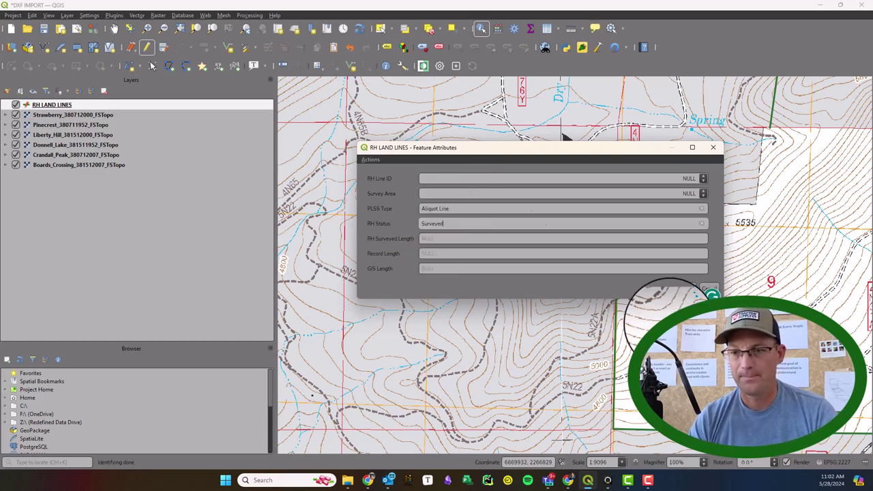
left_click(688, 286)
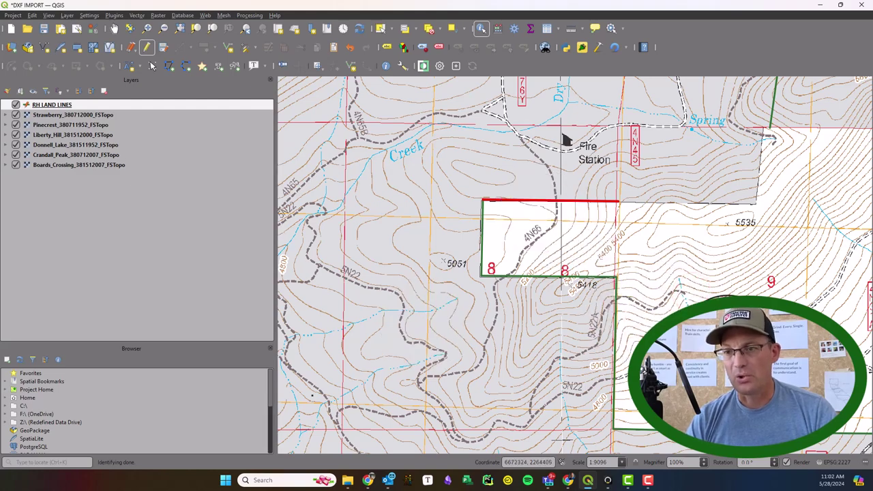
left_click_drag(692, 351, 505, 225)
scroll(505, 225, "down", 3)
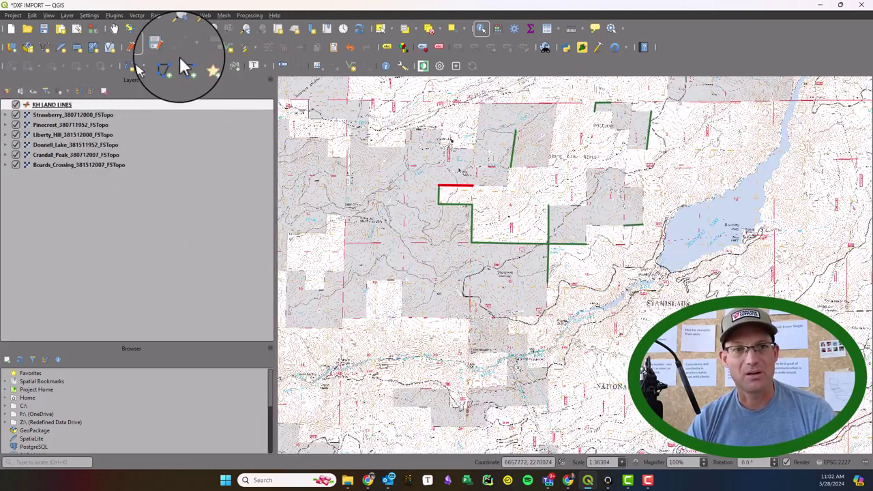
Save the RH LAND LINES layer edits and the DXF IMPORT.qgz project, then pan to section 8
left_click(167, 48)
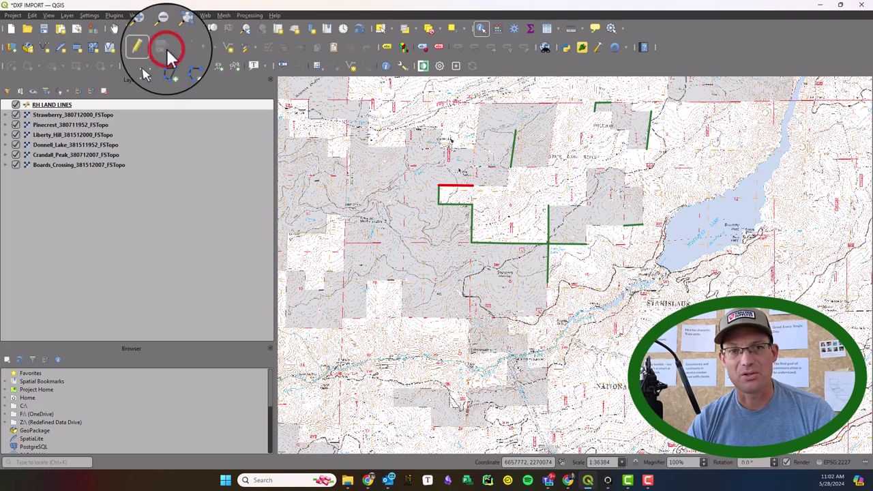
right_click(41, 105)
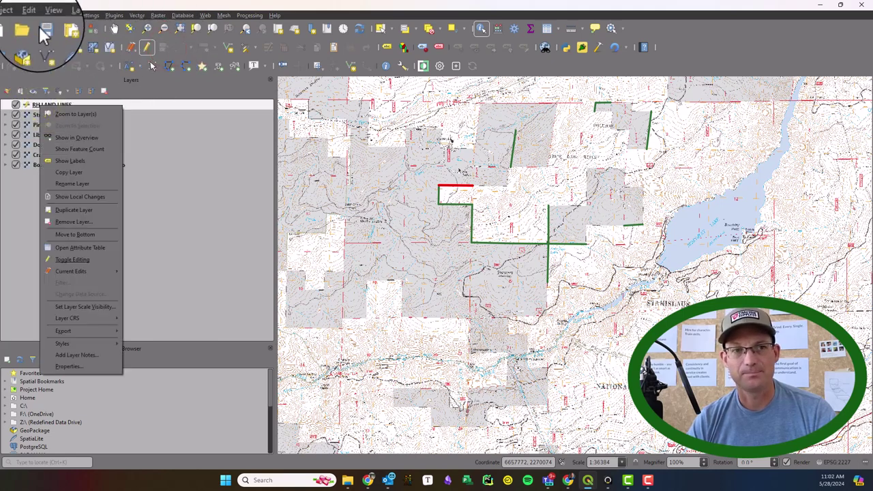
left_click(41, 27)
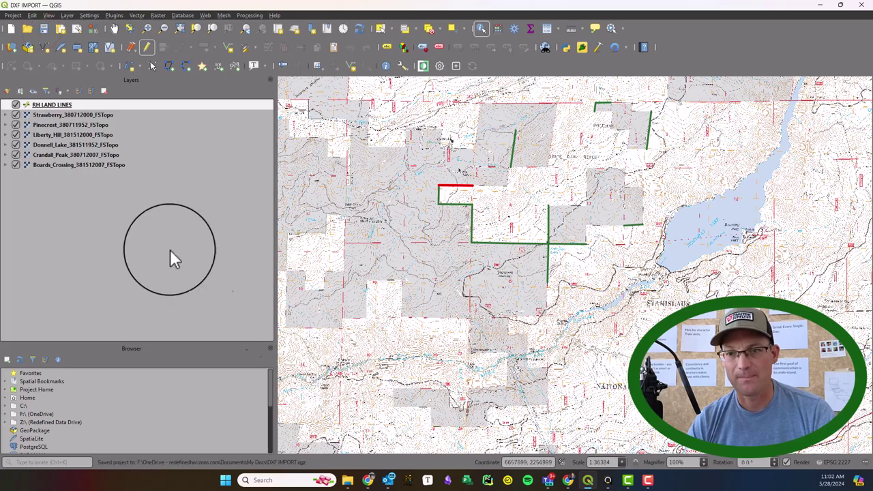
scroll(502, 218, "up", 5)
left_click_drag(503, 218, 555, 370)
left_click_drag(623, 243, 583, 320)
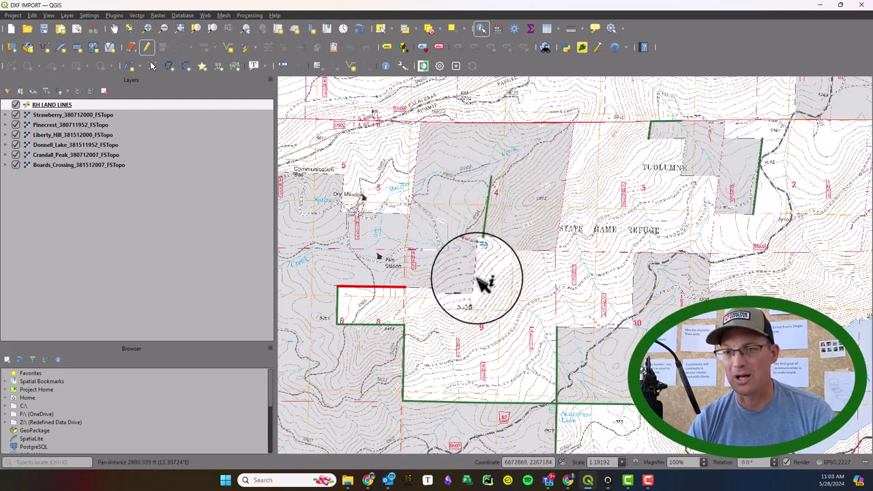
left_click_drag(579, 349, 598, 314)
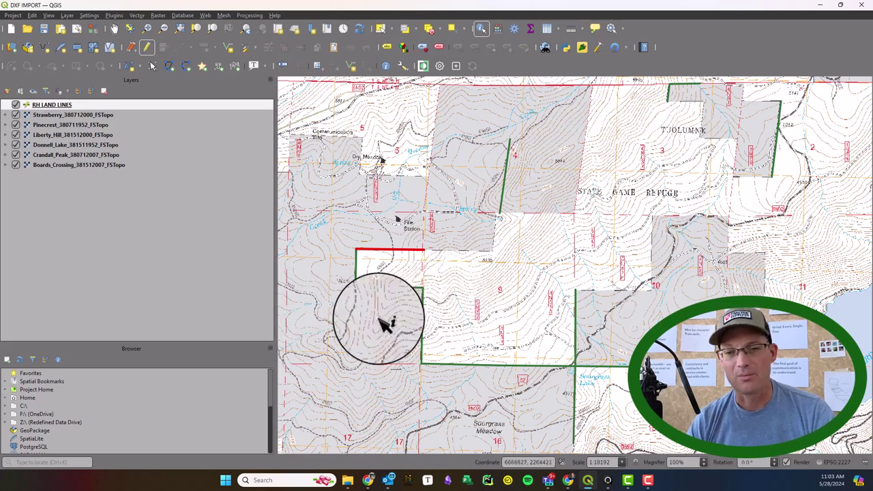
left_click_drag(528, 366, 522, 316)
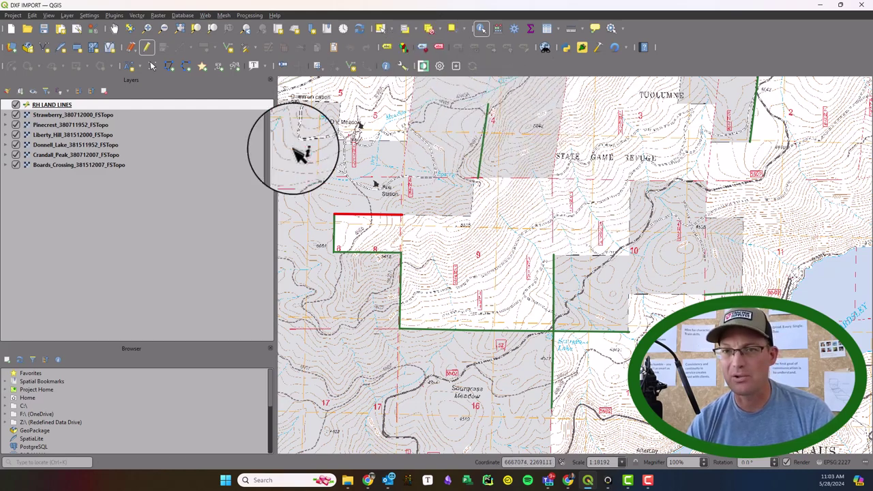
In the layer's Fields properties, enable field editing and delete the text RH Surveyed Length field
right_click(41, 104)
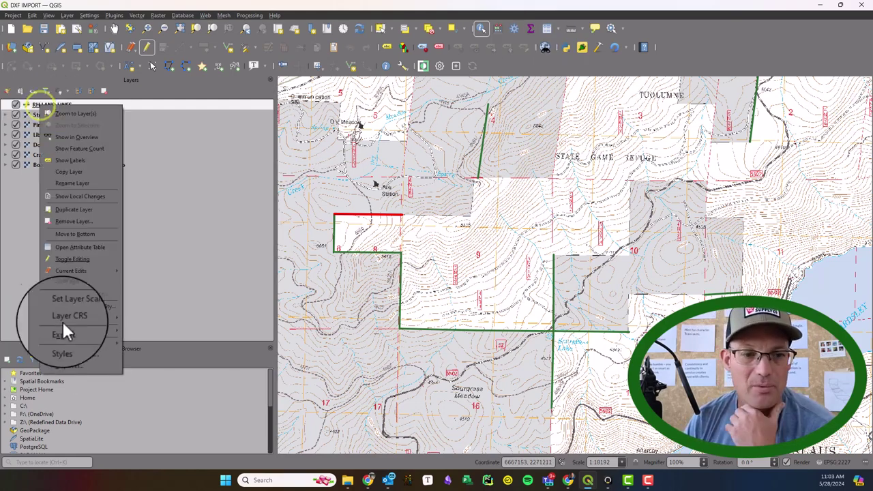
left_click(65, 365)
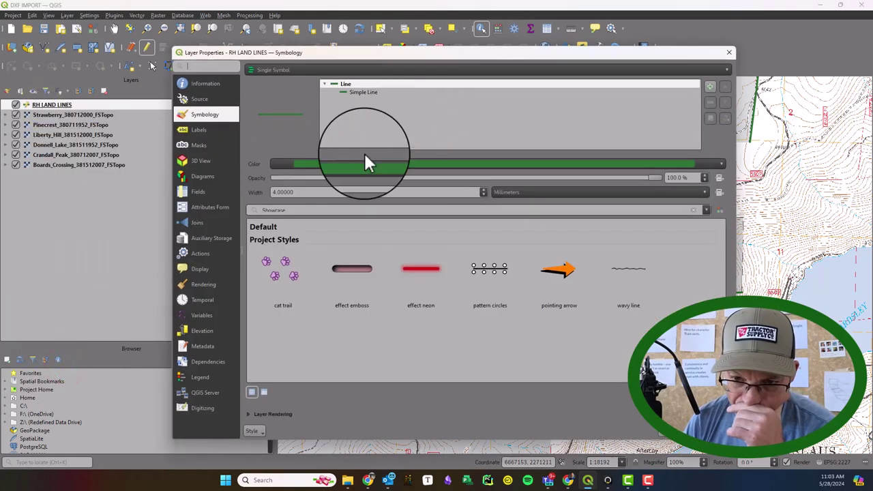
left_click(198, 192)
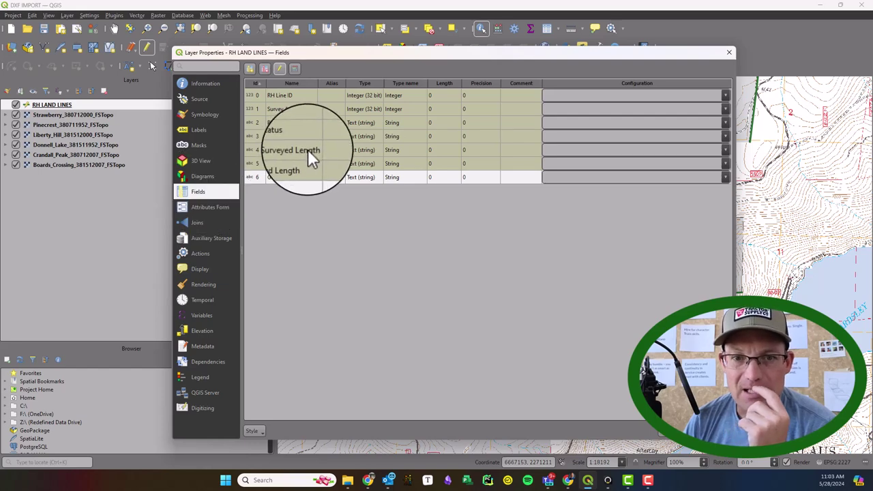
left_click(376, 150)
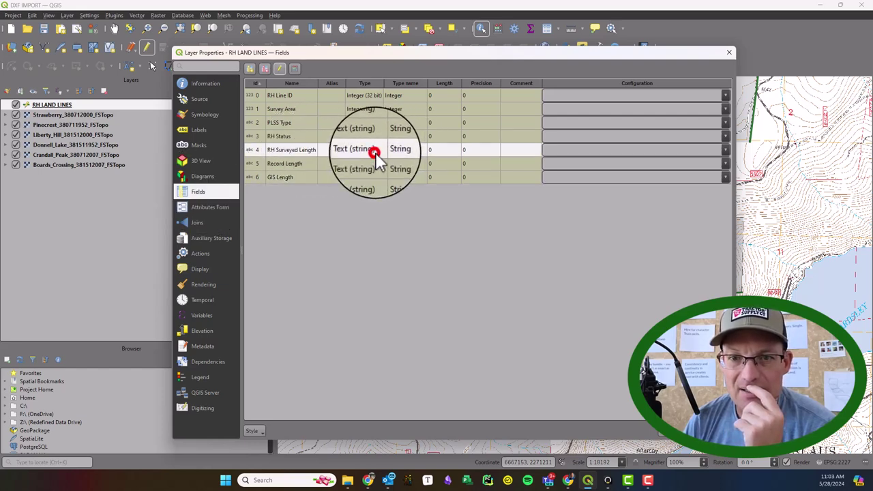
left_click(279, 68)
left_click(361, 150)
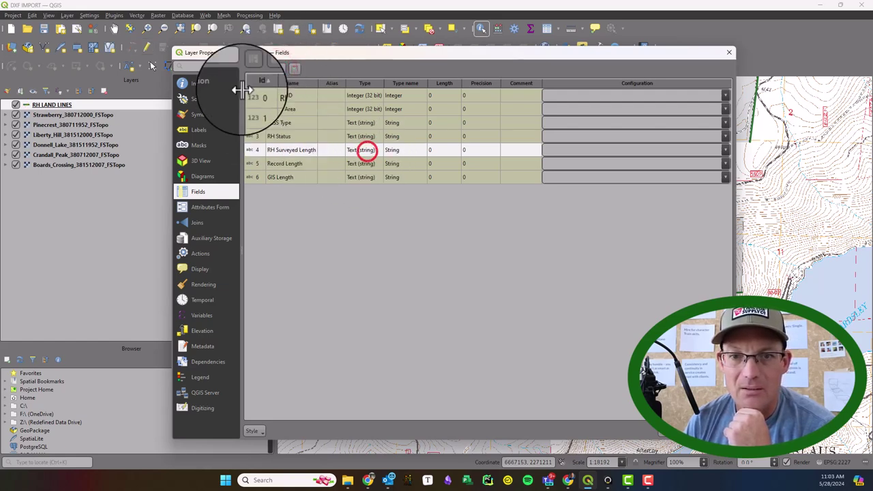
left_click(366, 150)
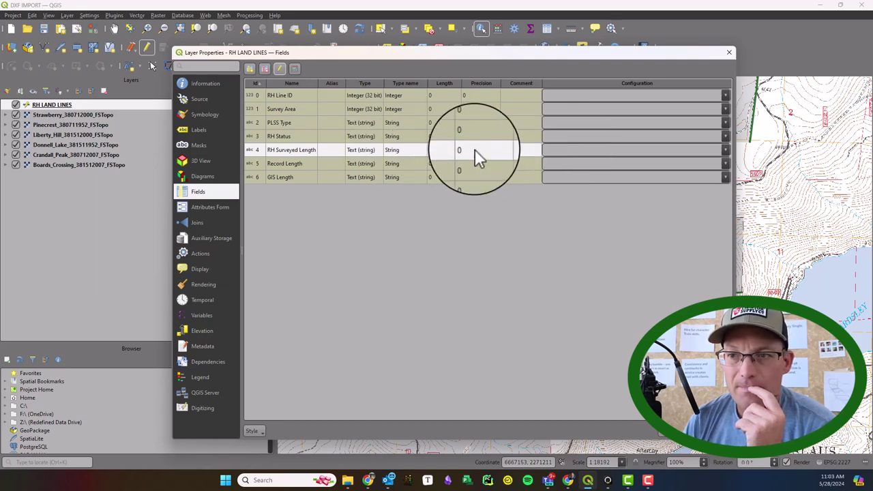
left_click(385, 148)
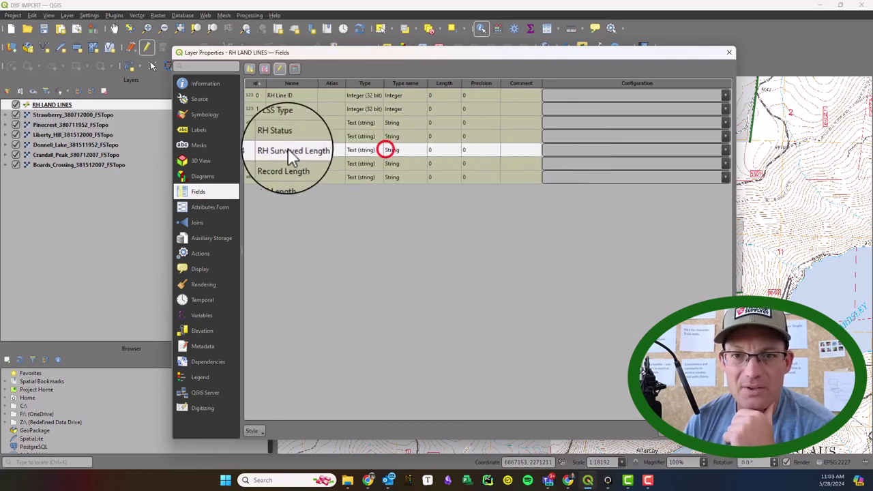
left_click(263, 71)
Add RH Surveyed Length as a Decimal number (real) field, length 12, precision 2
left_click(250, 68)
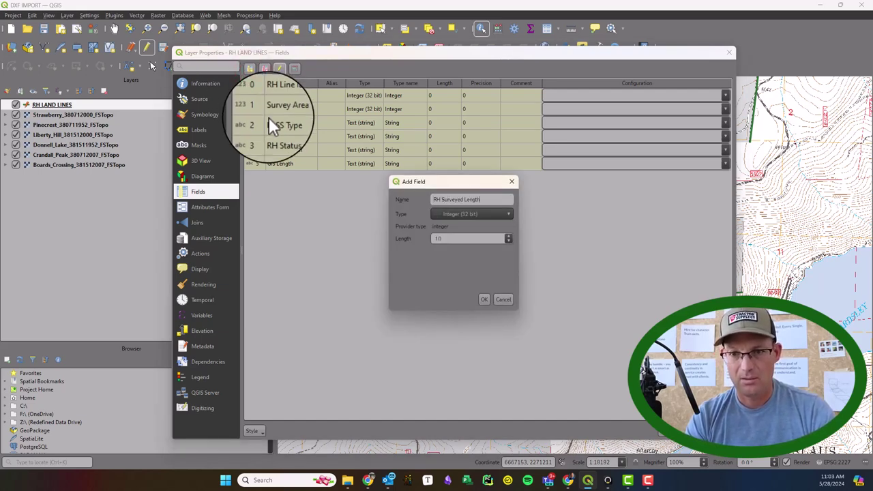
left_click(452, 215)
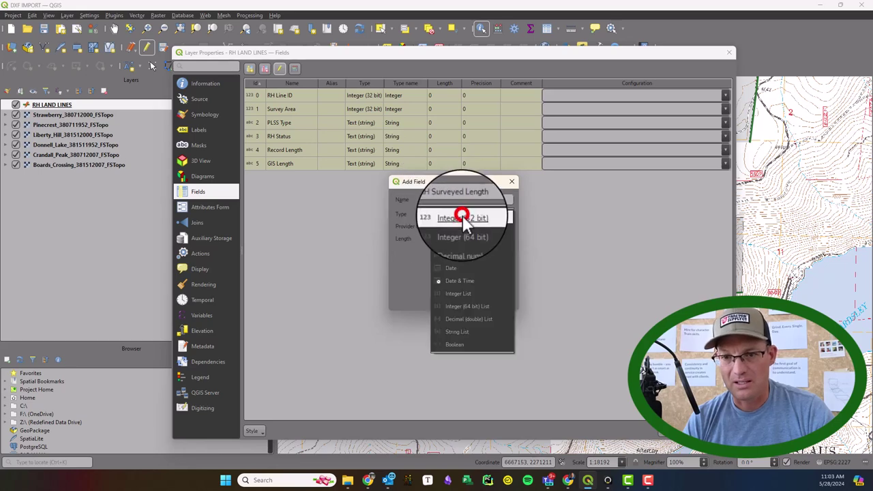
left_click(468, 244)
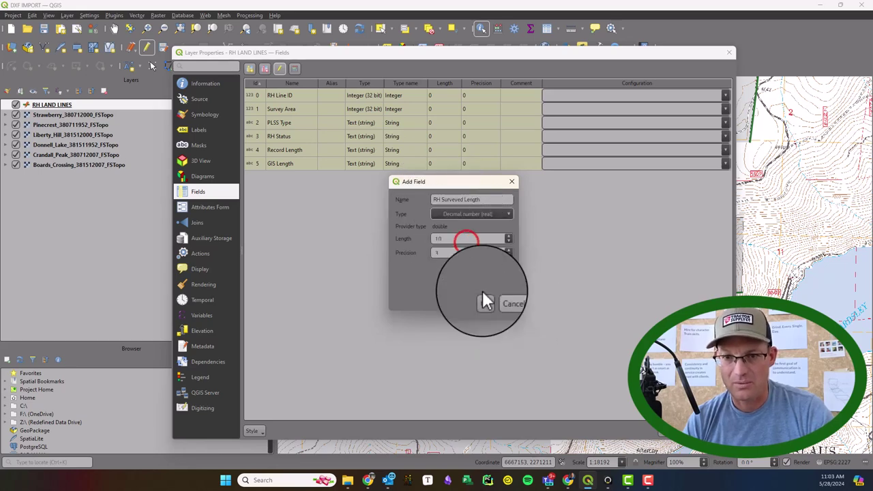
left_click(508, 236)
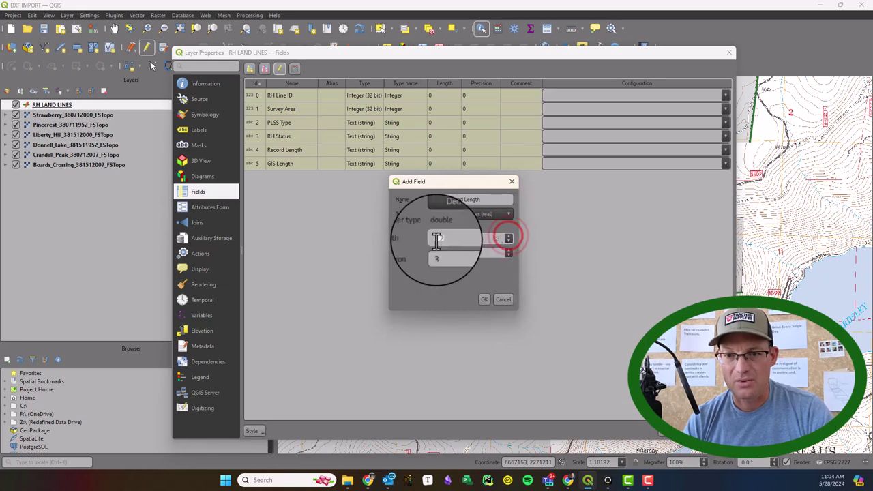
left_click(510, 254)
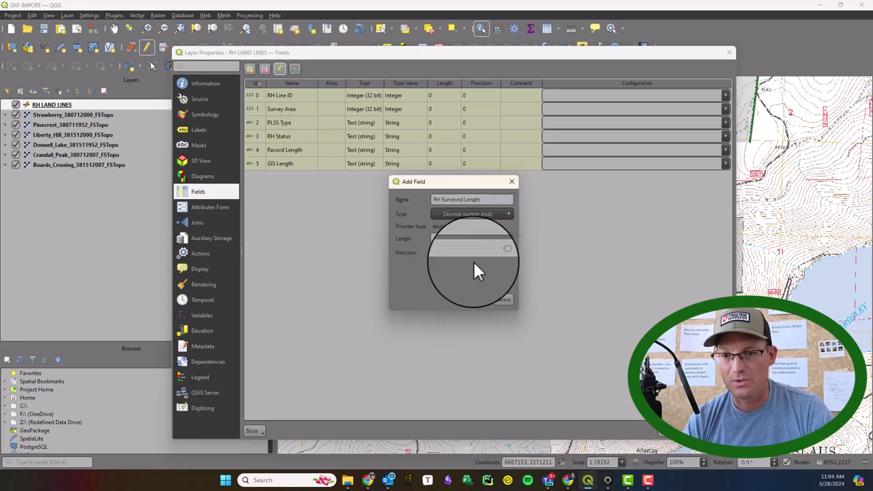
left_click(484, 300)
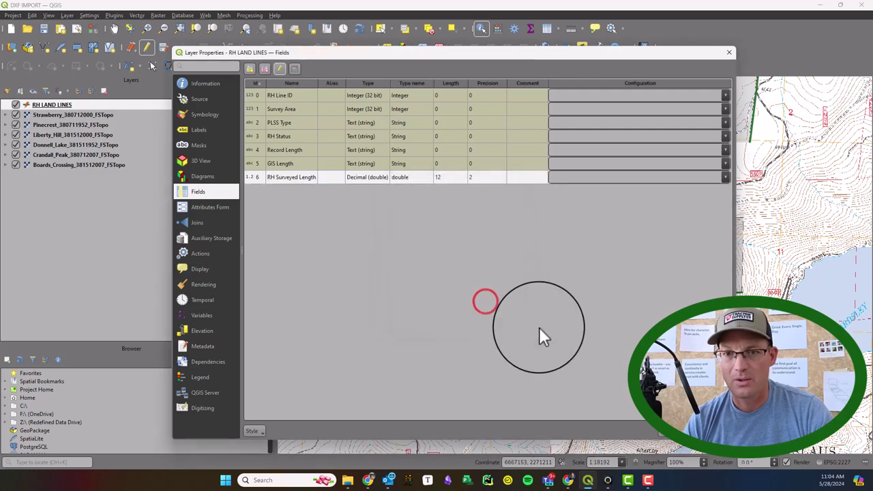
left_click(667, 440)
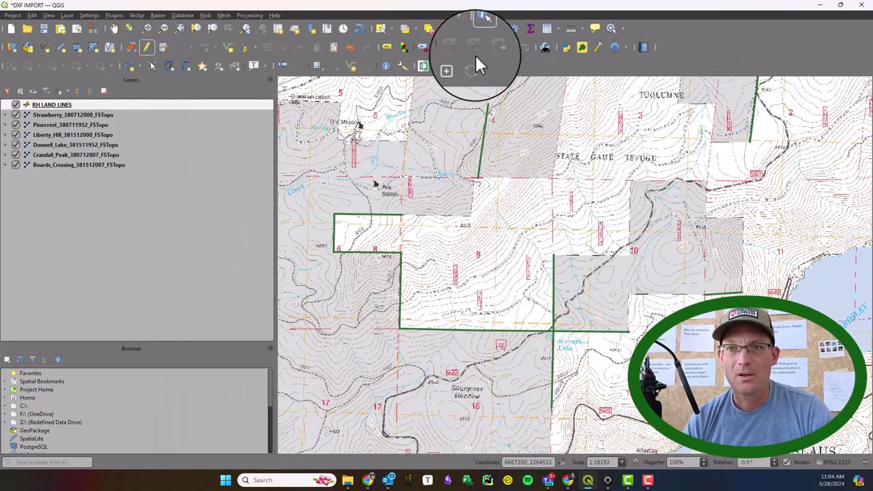
Commit RH Line ID 1000, then set the Field Calculator to update RH Surveyed Length
left_click(543, 32)
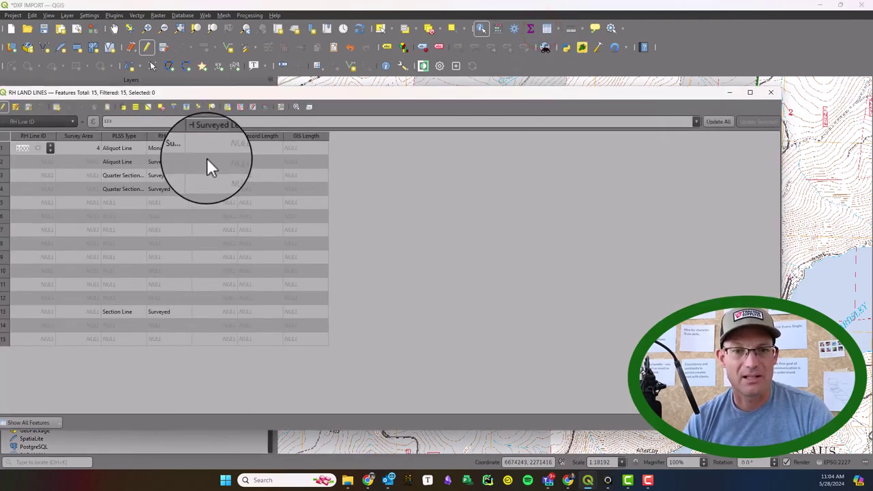
left_click(214, 135)
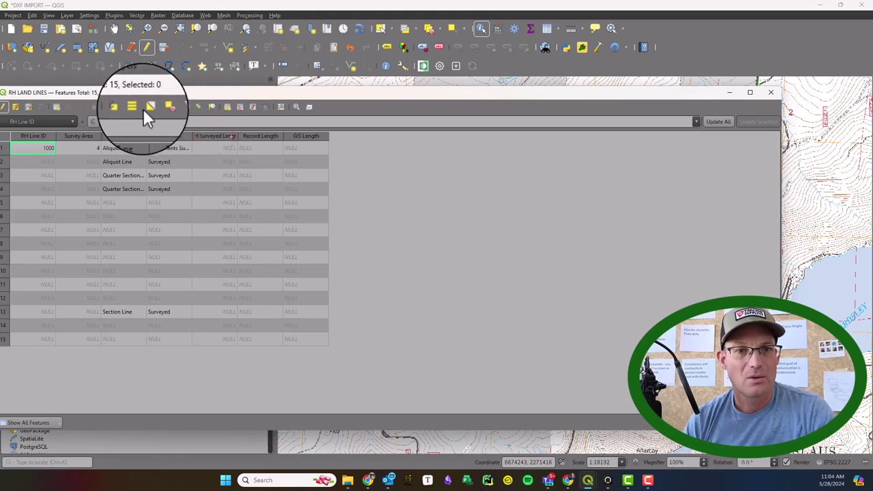
left_click(268, 109)
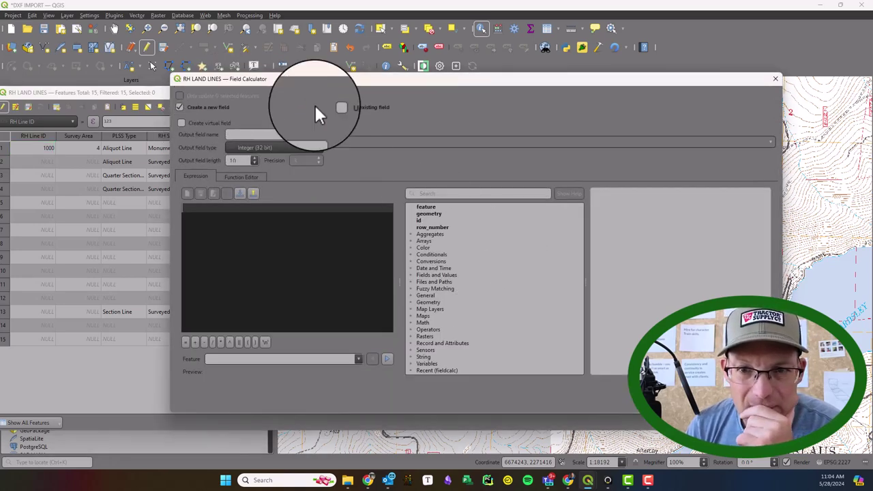
left_click(339, 108)
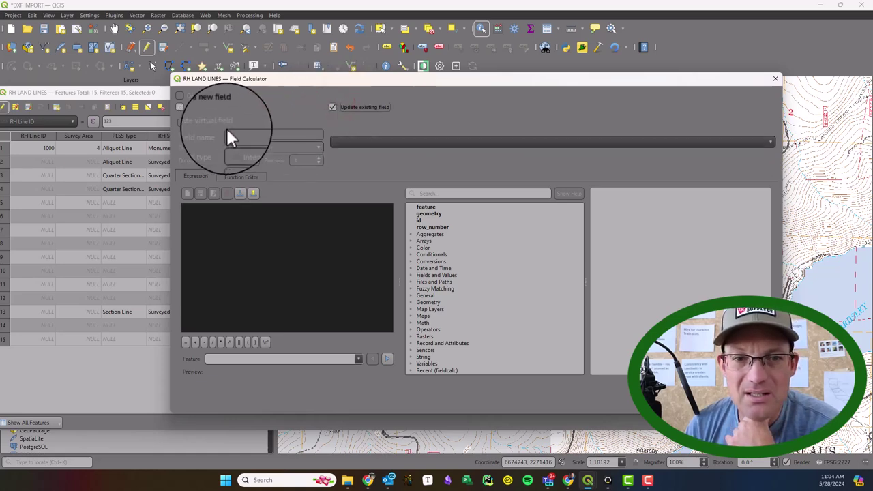
left_click(365, 142)
left_click(371, 221)
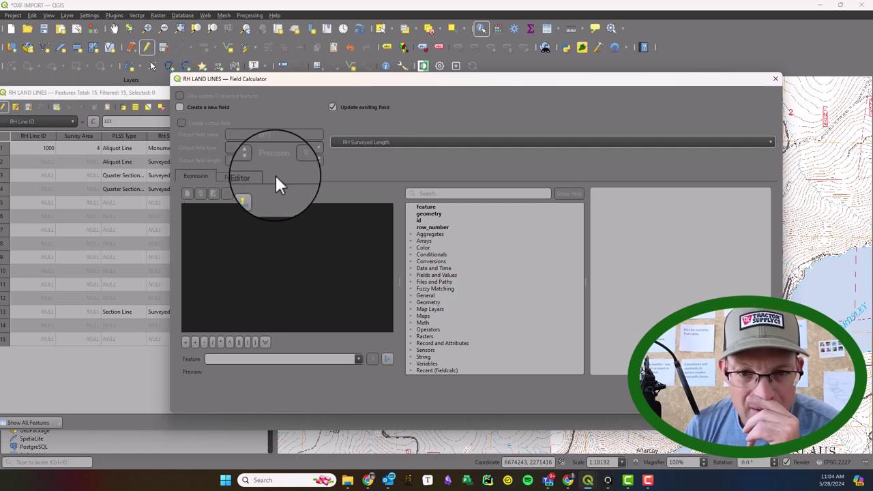
left_click(282, 223)
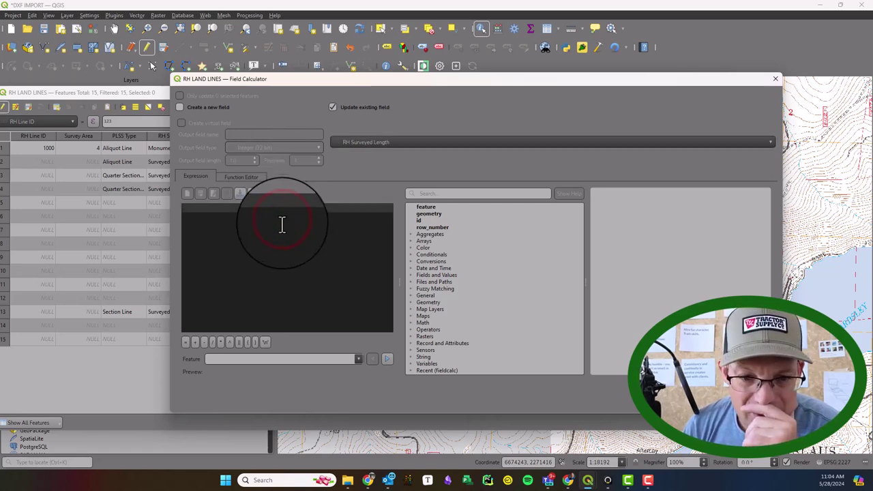
Try a geometry-length expression and delete it as invalid
left_click(424, 214)
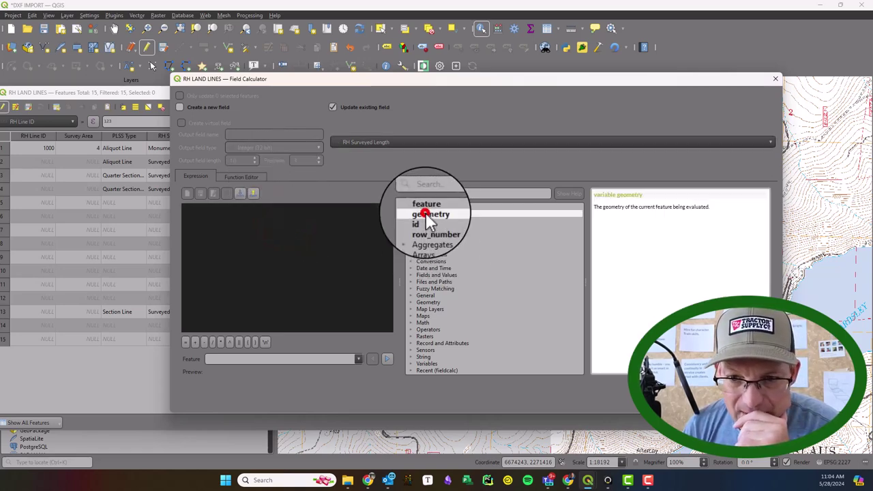
double_click(425, 214)
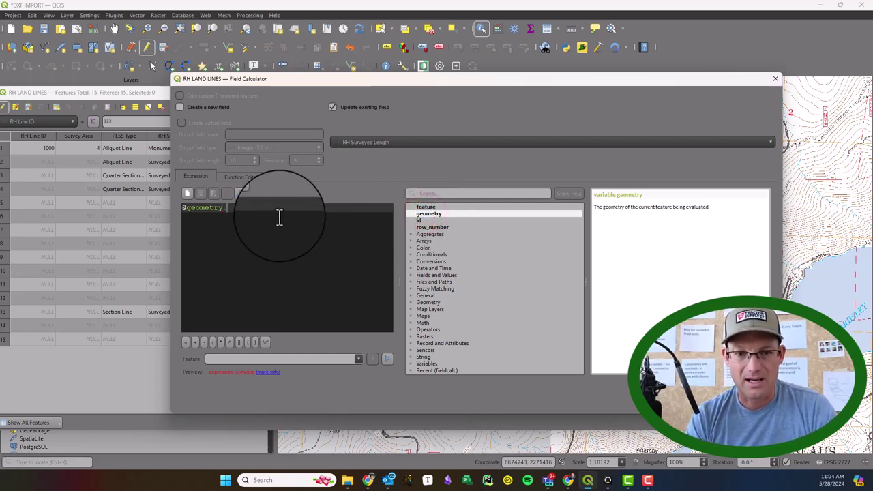
type(".length")
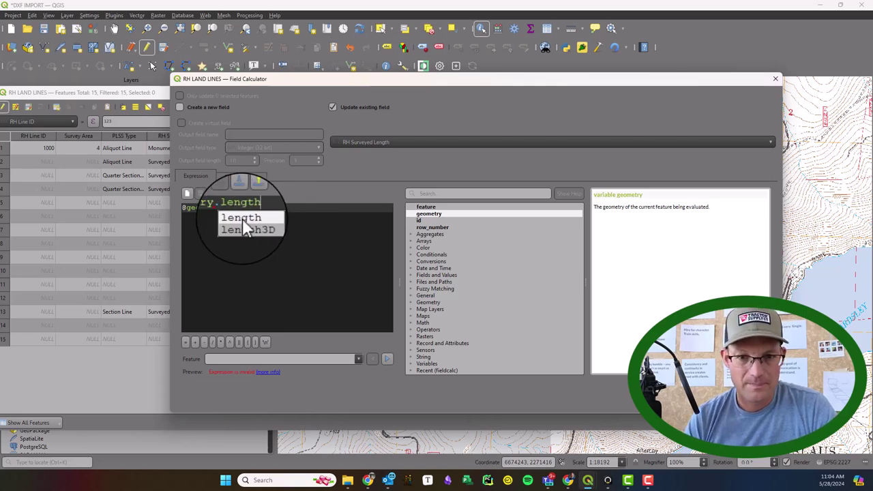
double_click(239, 219)
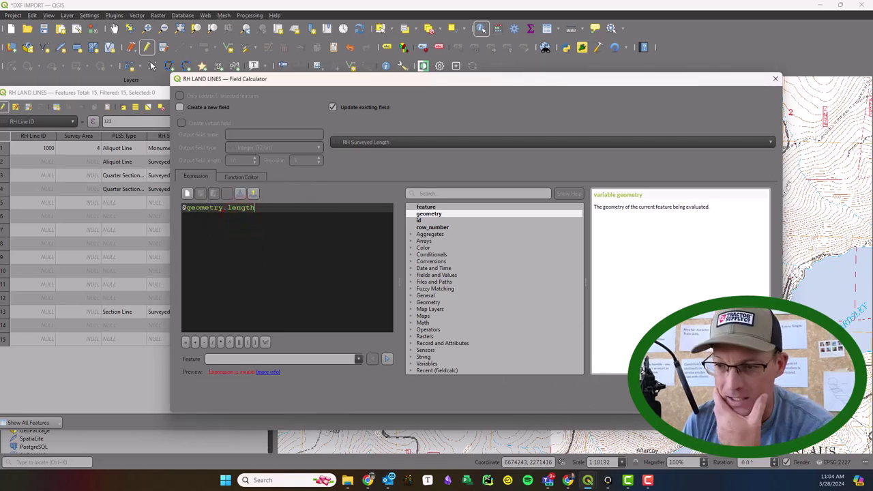
left_click(215, 243)
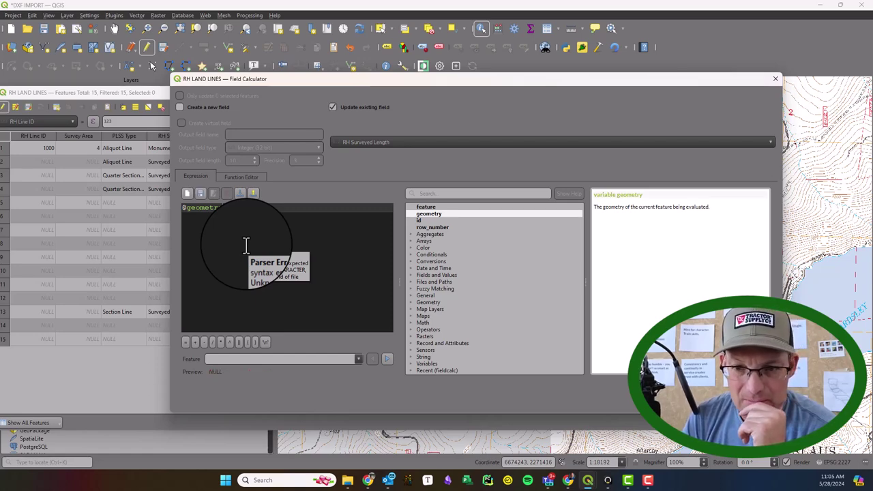
left_click(411, 300)
scroll(475, 333, "down", 1)
left_click_drag(268, 211, 176, 210)
key("BackSpace")
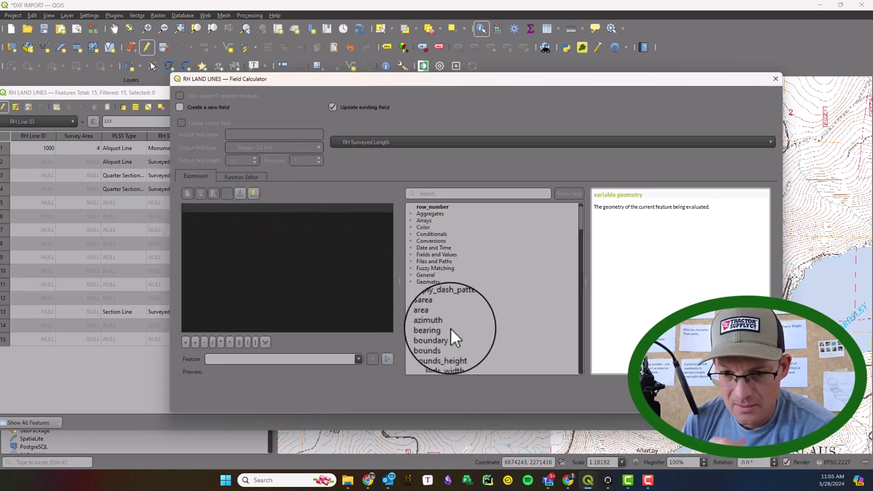
Use $length as the expression to fill every line's RH Surveyed Length
scroll(450, 331, "down", 2)
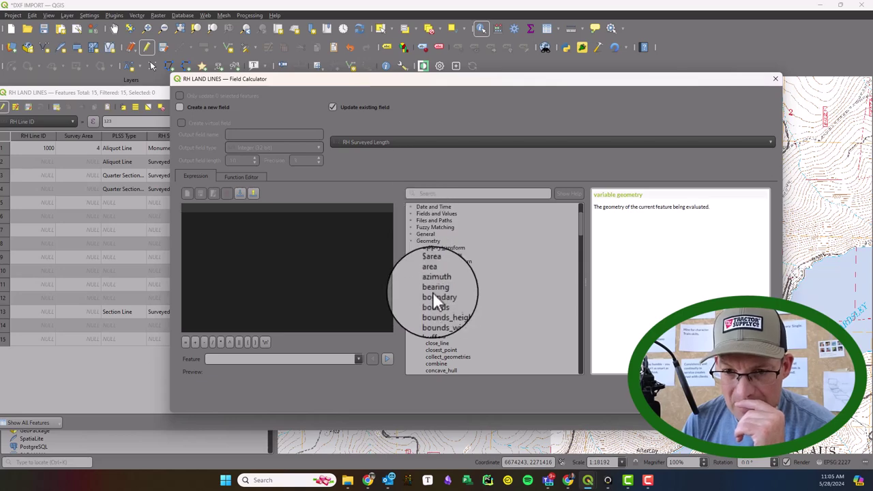
scroll(433, 307, "down", 4)
scroll(434, 326, "down", 8)
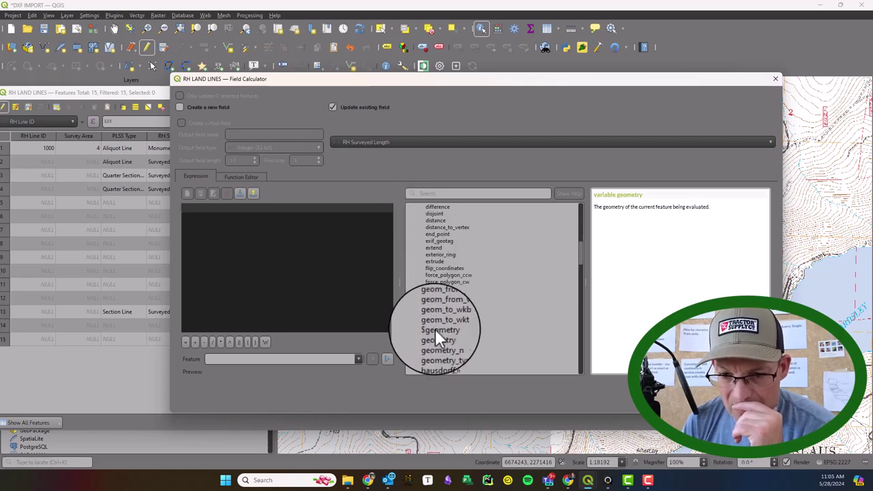
scroll(440, 318, "down", 3)
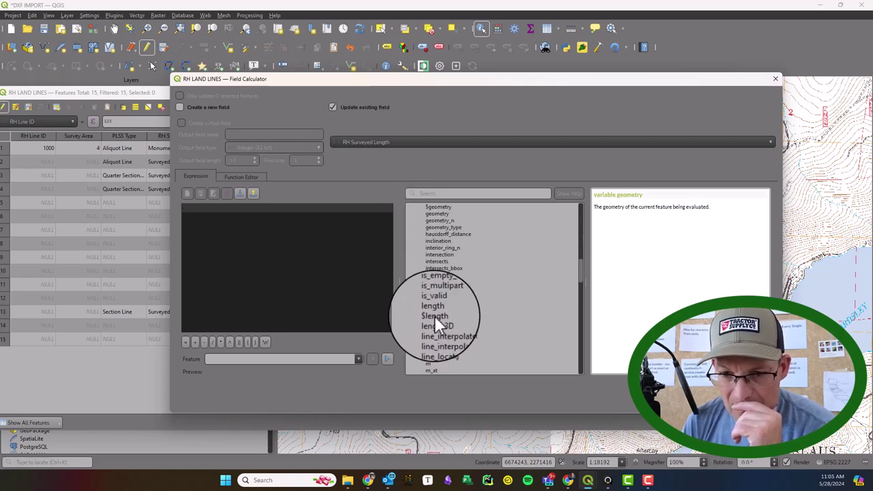
double_click(434, 315)
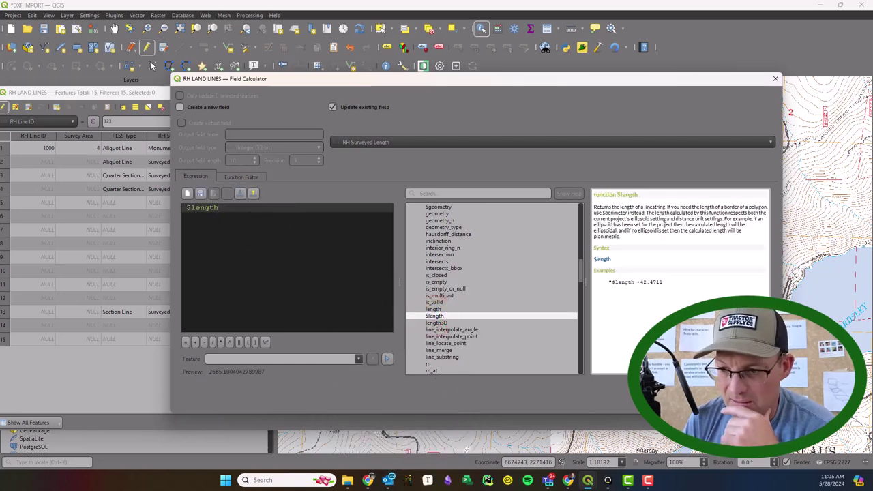
key("Return")
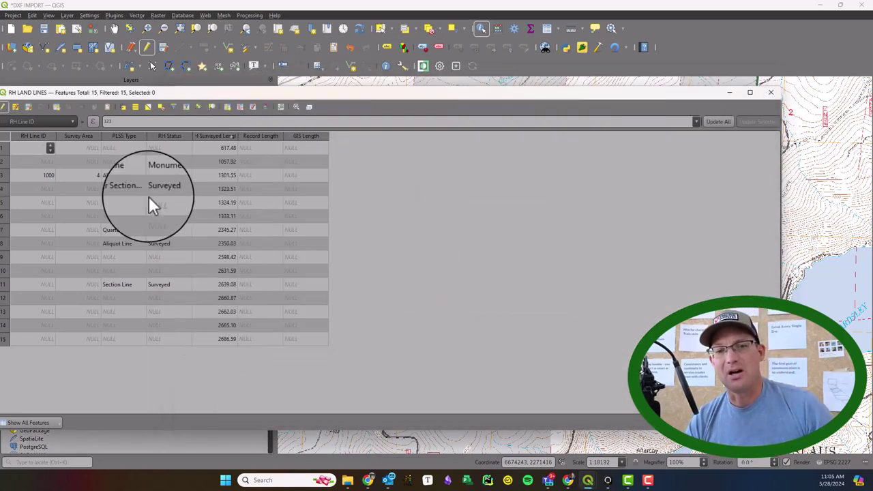
Save the layer edits and close the attribute table
left_click(29, 108)
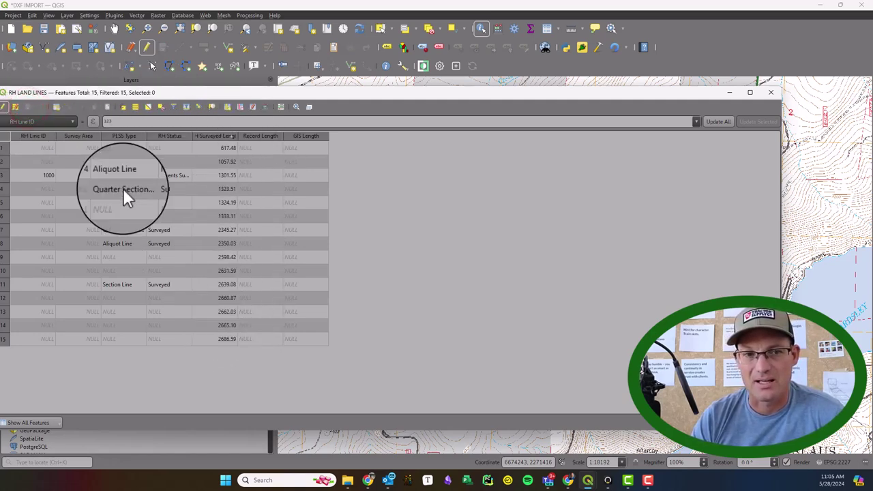
left_click_drag(641, 98, 707, 98)
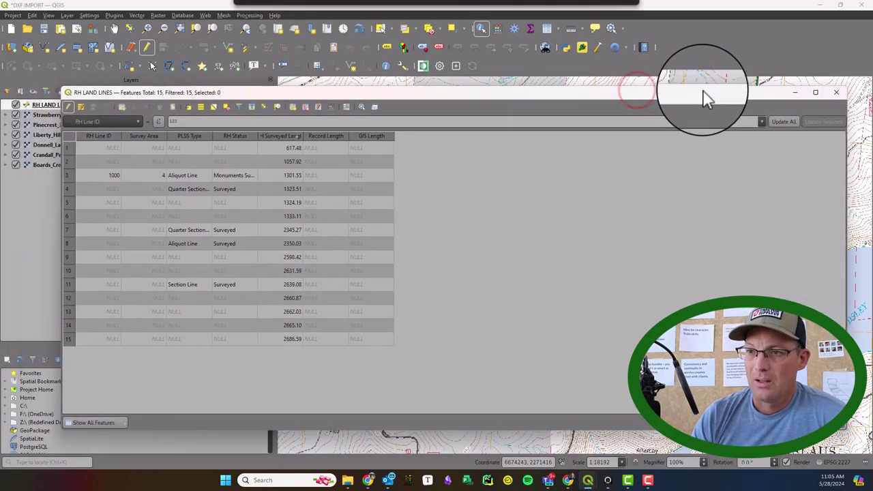
left_click(840, 96)
Turn on Single Labels for RH LAND LINES using the RH Surveyed Length field
right_click(58, 104)
left_click(102, 368)
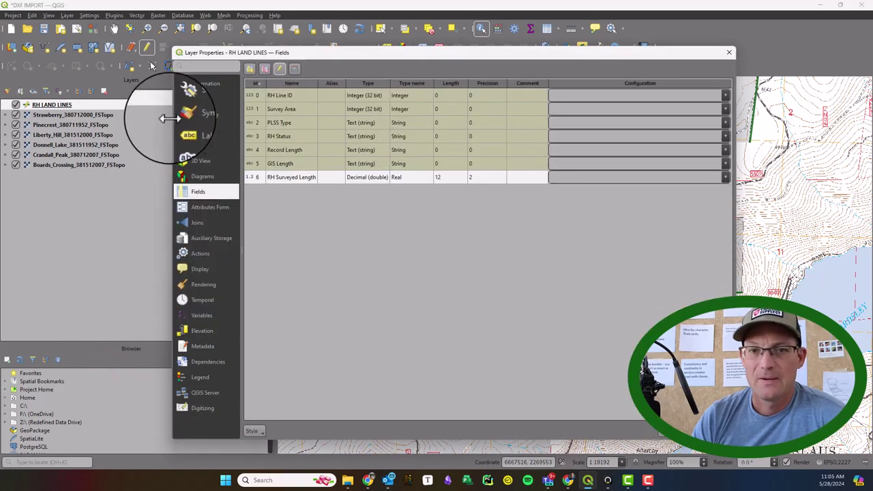
left_click(198, 129)
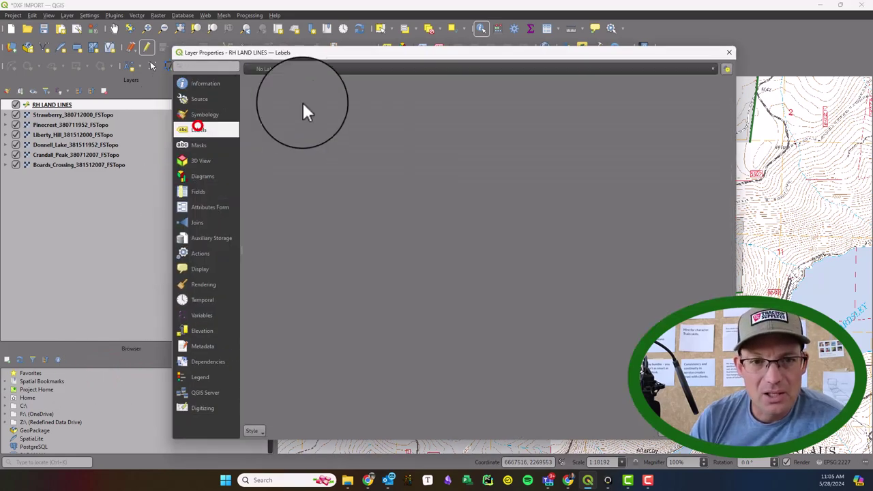
left_click(391, 70)
left_click(390, 85)
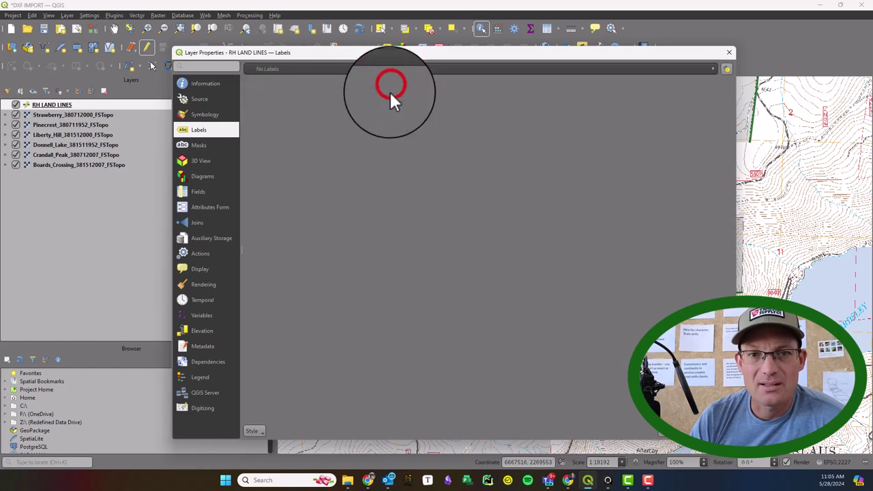
left_click(338, 85)
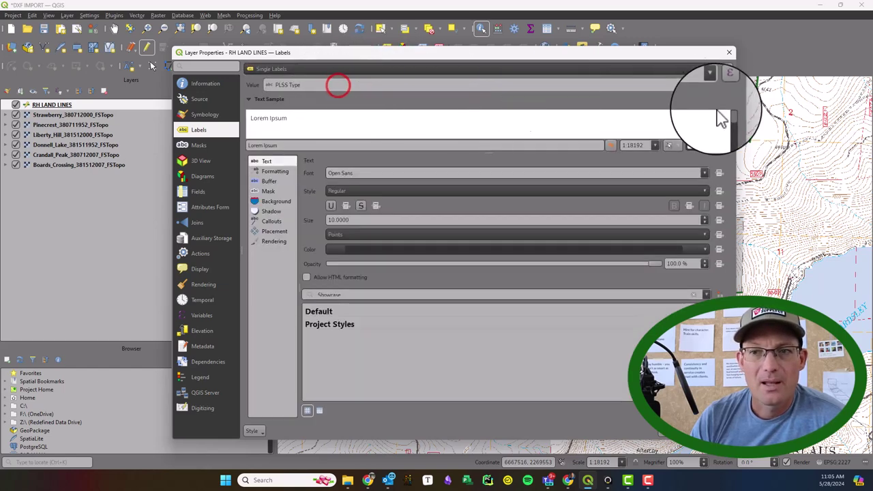
left_click(711, 85)
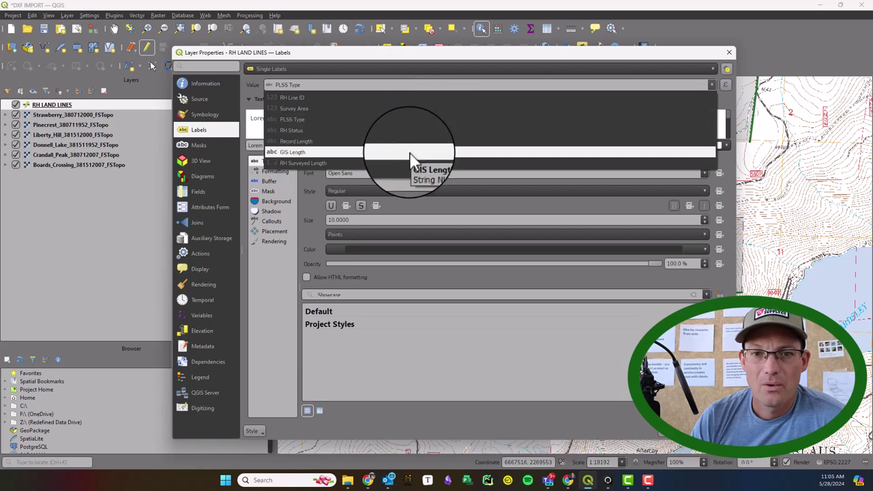
left_click(409, 161)
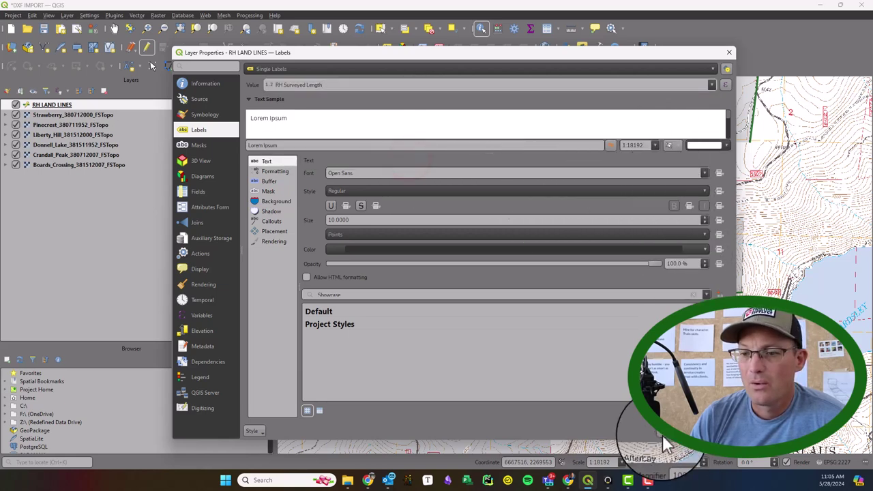
left_click(310, 171)
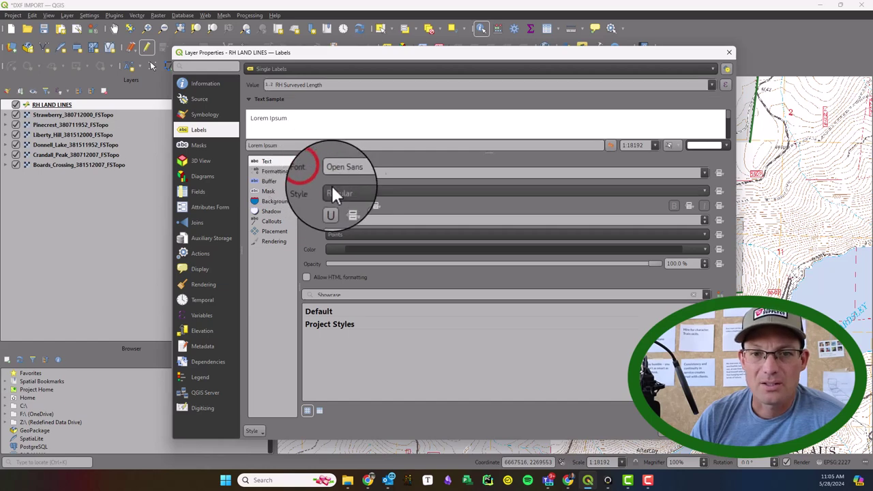
left_click(370, 171)
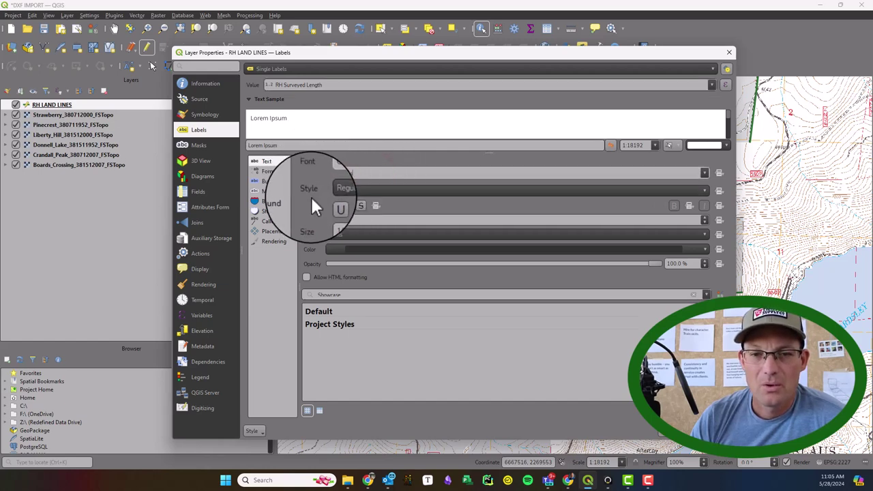
Enable a label text buffer sized in points and apply the settings
left_click(271, 181)
left_click(336, 172)
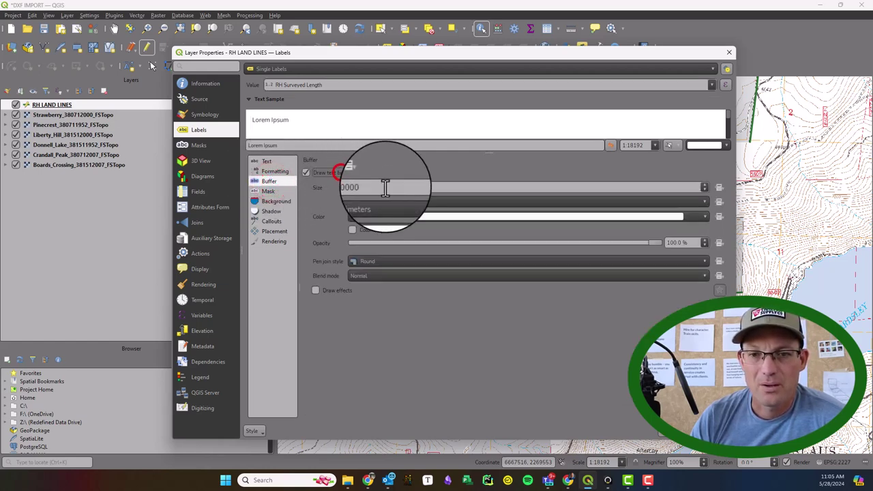
left_click(550, 204)
left_click(415, 231)
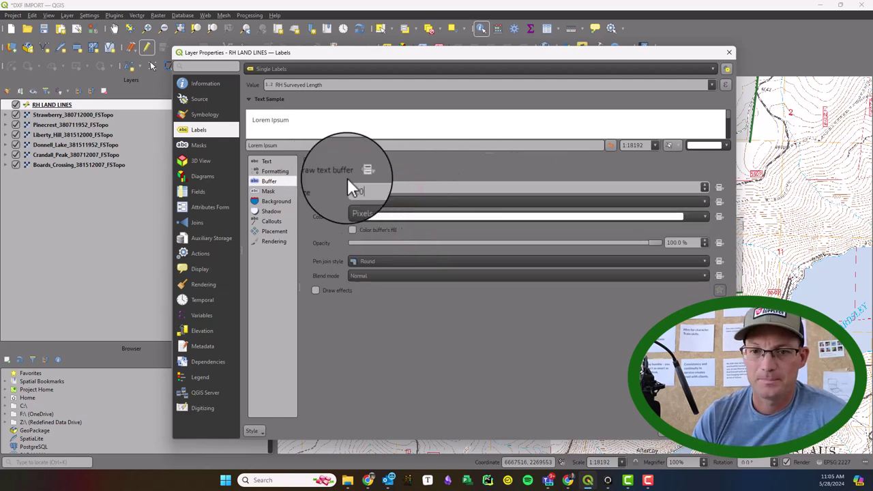
left_click(665, 430)
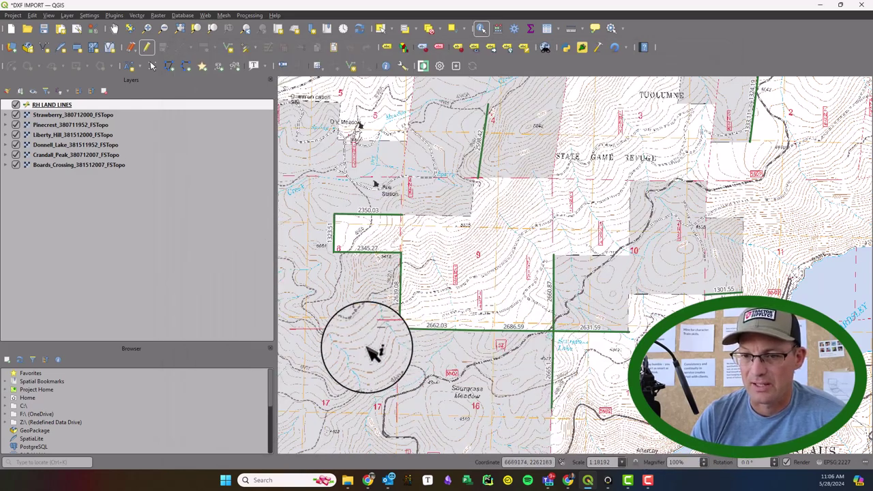
left_click_drag(652, 165, 659, 204)
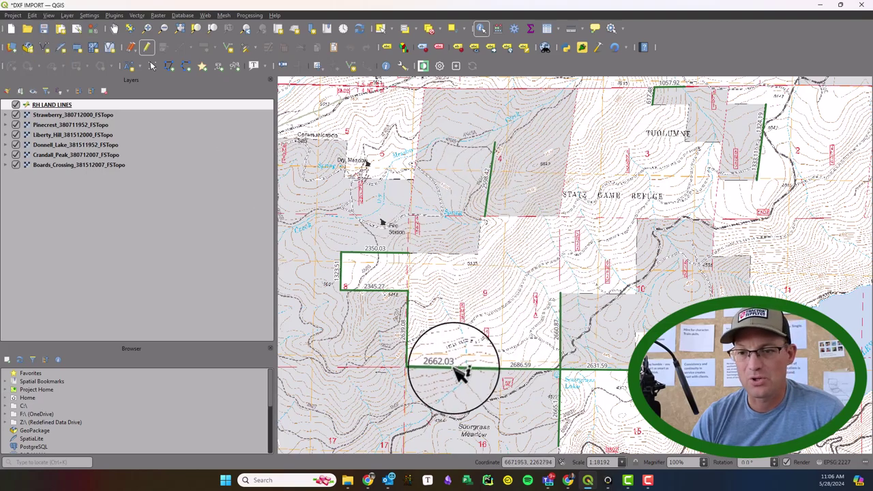
left_click_drag(478, 361, 460, 346)
left_click_drag(427, 191, 429, 221)
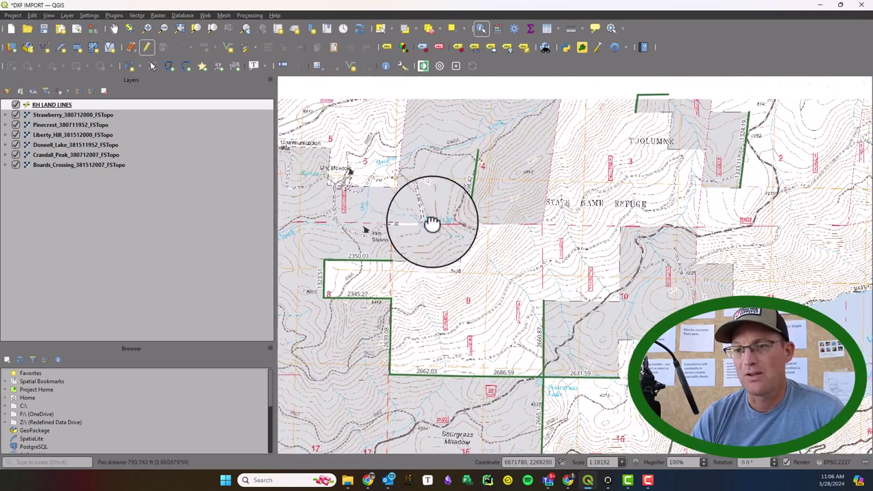